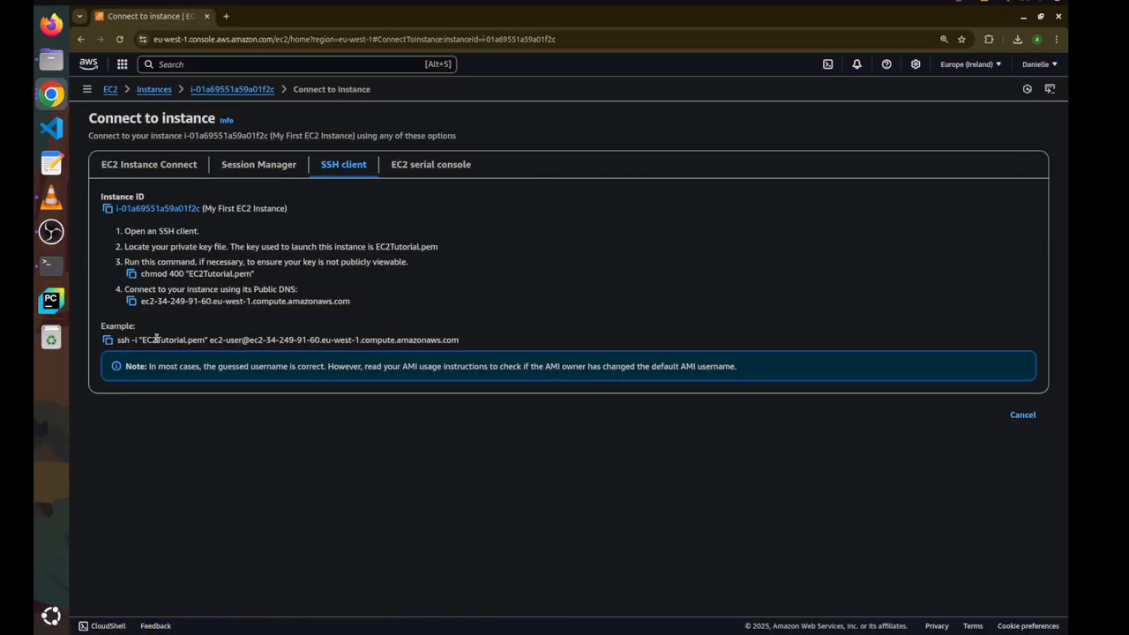
# Copy the example SSH command using EC2Tutorial.pem and run it in the terminal to connect to the instance
pyautogui.click(108, 340)
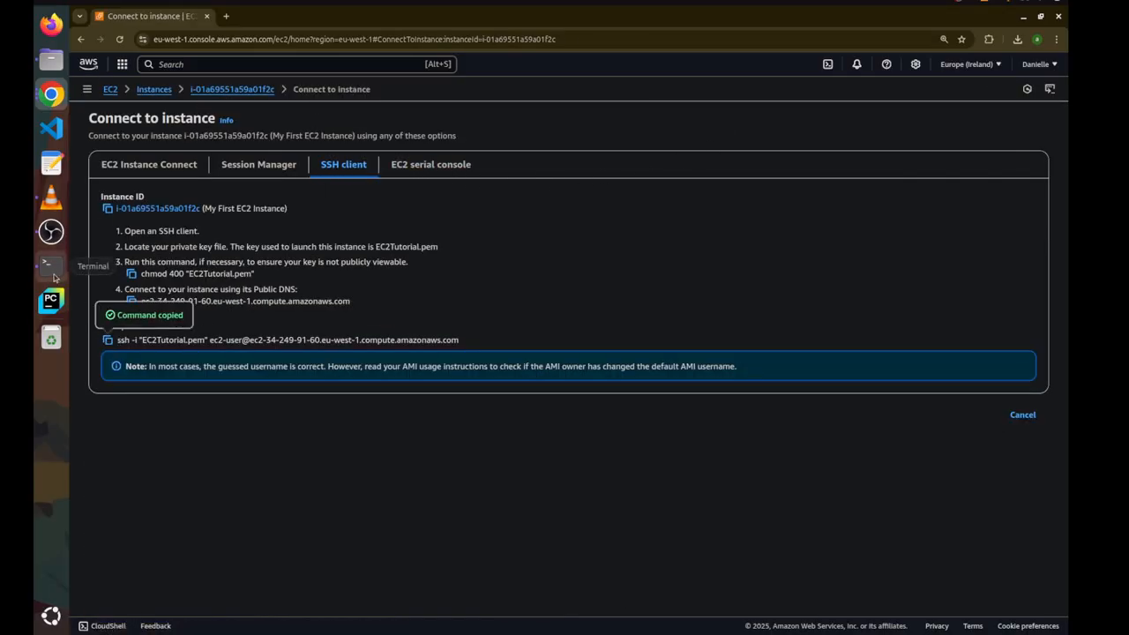
pyautogui.click(52, 265)
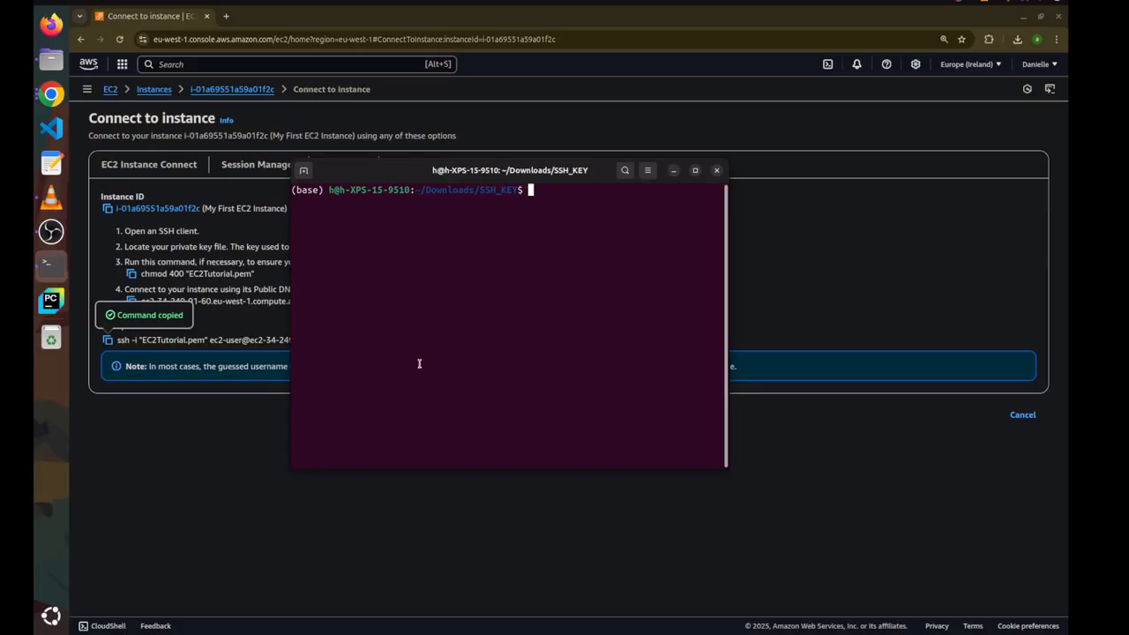
pyautogui.tripleClick(422, 187)
pyautogui.doubleClick(459, 190)
pyautogui.click(513, 193)
pyautogui.hotkey('ctrl', 'shift', 'v')
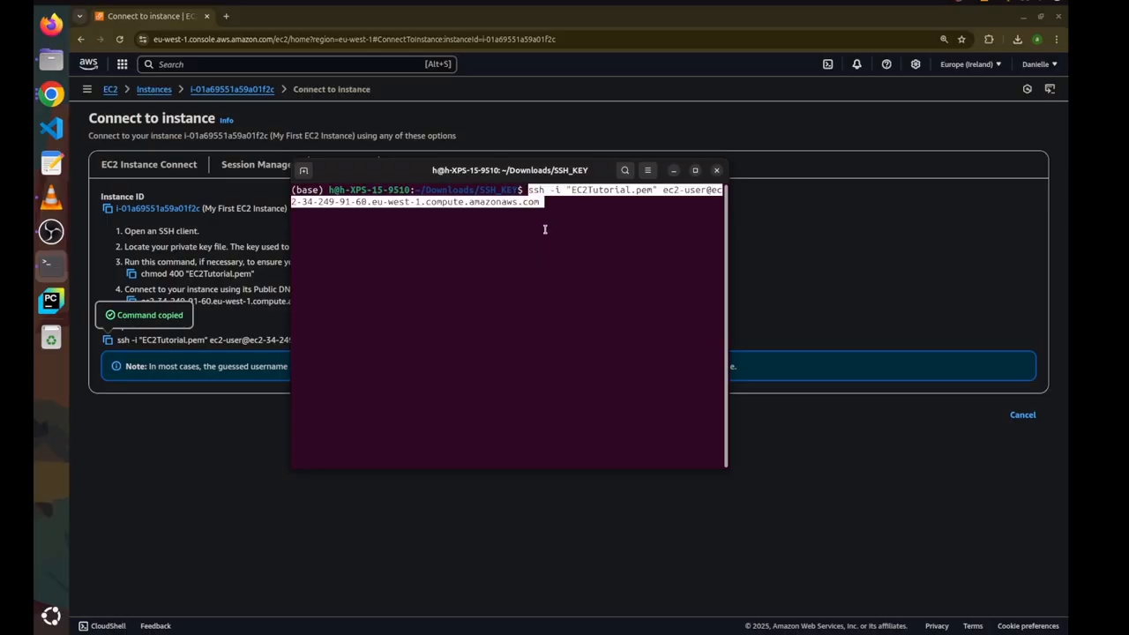
pyautogui.press('Return')
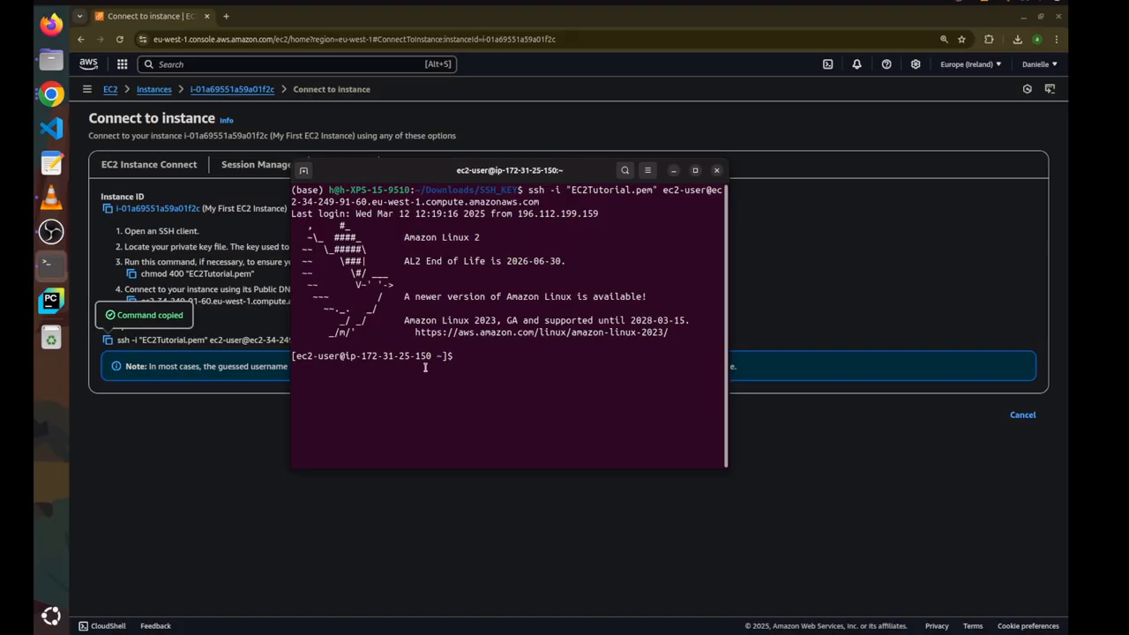
# Check the IP address in the instance's shell prompt and return to the EC2 Instances page in the browser
pyautogui.moveTo(432, 356); pyautogui.dragTo(340, 356)
pyautogui.click(342, 356)
pyautogui.click(80, 39)
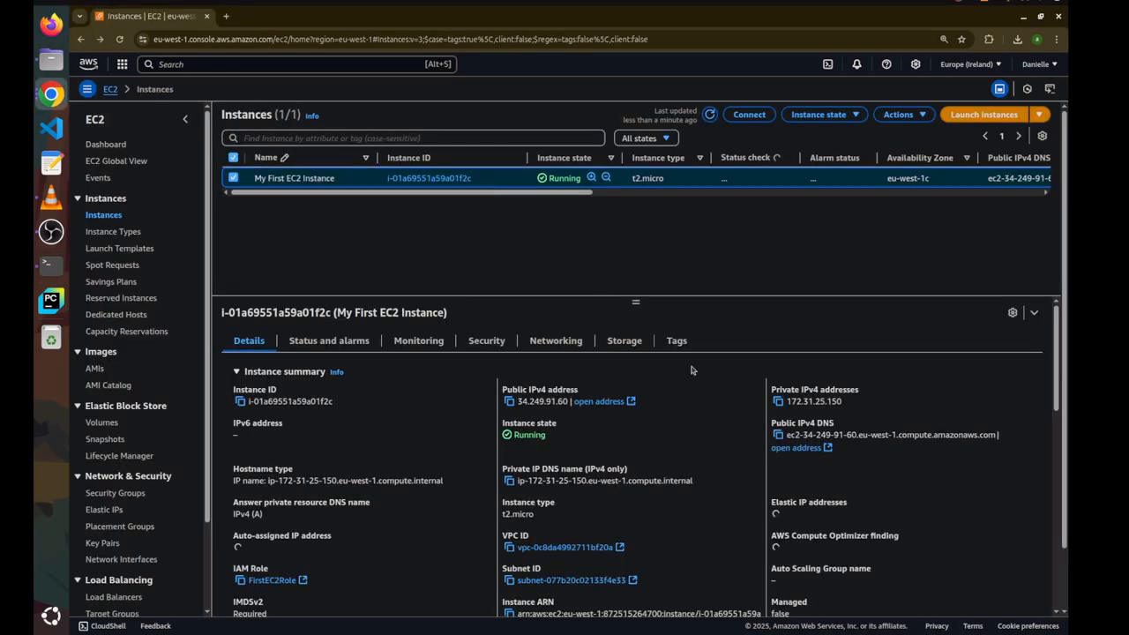
# Switch back to the terminal and end the instance's SSH session with logout
pyautogui.hotkey('alt', 'Tab')
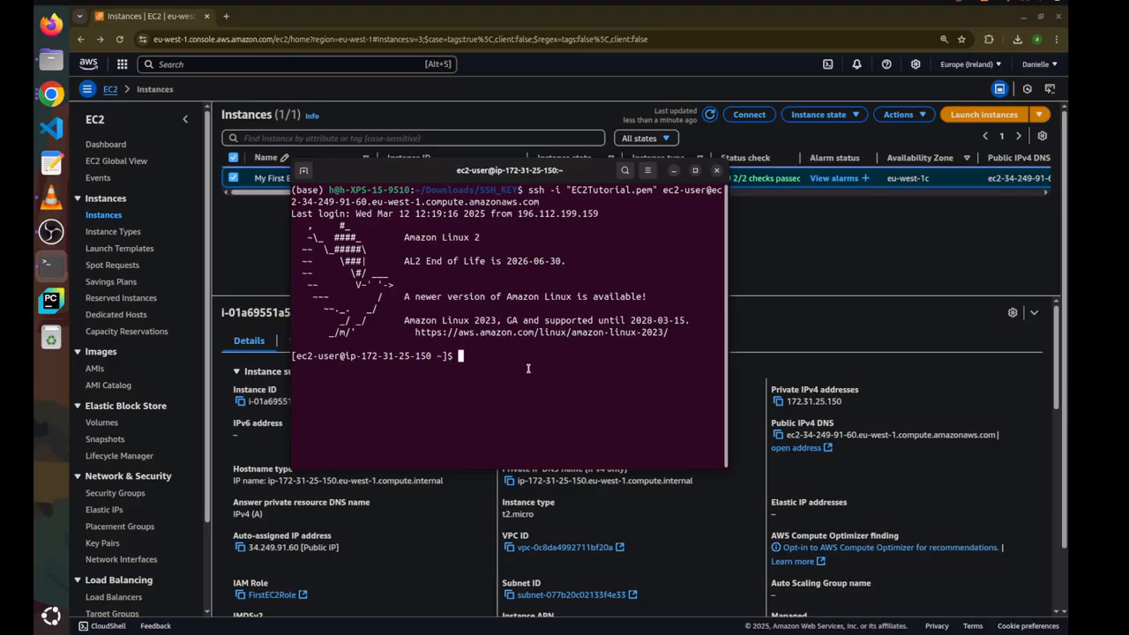
pyautogui.write('logout')
pyautogui.press('Return')
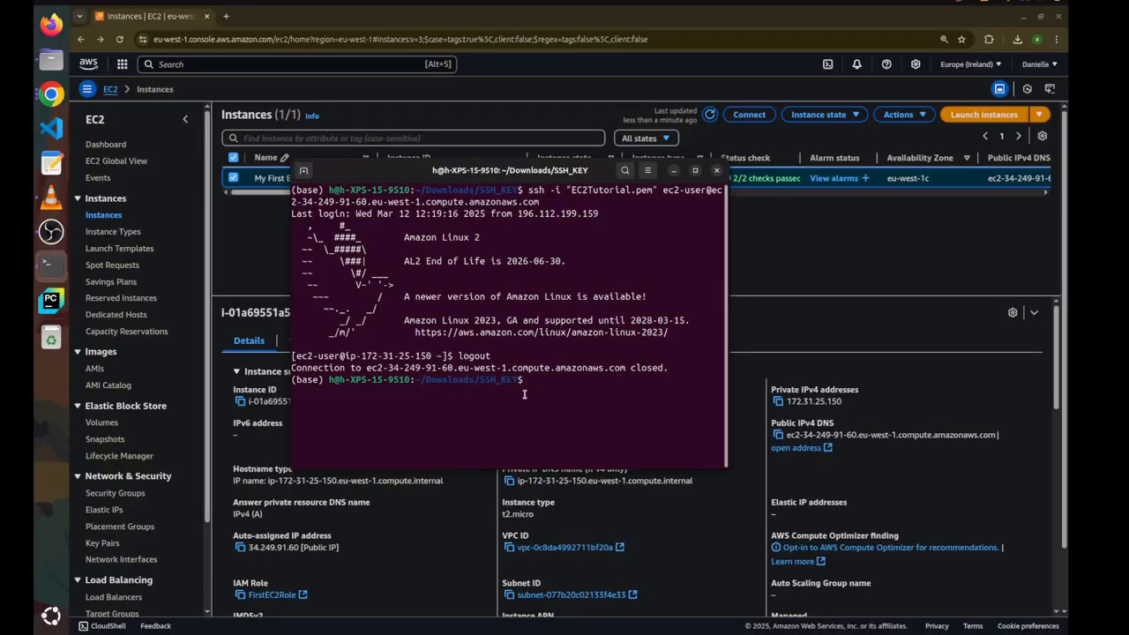
pyautogui.press('Up')
pyautogui.press('Left')
pyautogui.press('Left')
pyautogui.press('Left')
pyautogui.press('Left')
pyautogui.press('Left')
pyautogui.press('Left')
pyautogui.press('Left')
pyautogui.press('Left')
pyautogui.press('Left')
pyautogui.press('Left')
pyautogui.press('Left')
pyautogui.press('Left')
pyautogui.press('Left')
pyautogui.press('Left')
pyautogui.press('Left')
pyautogui.press('Left')
pyautogui.press('Left')
pyautogui.press('Left')
pyautogui.press('Left')
pyautogui.press('Left')
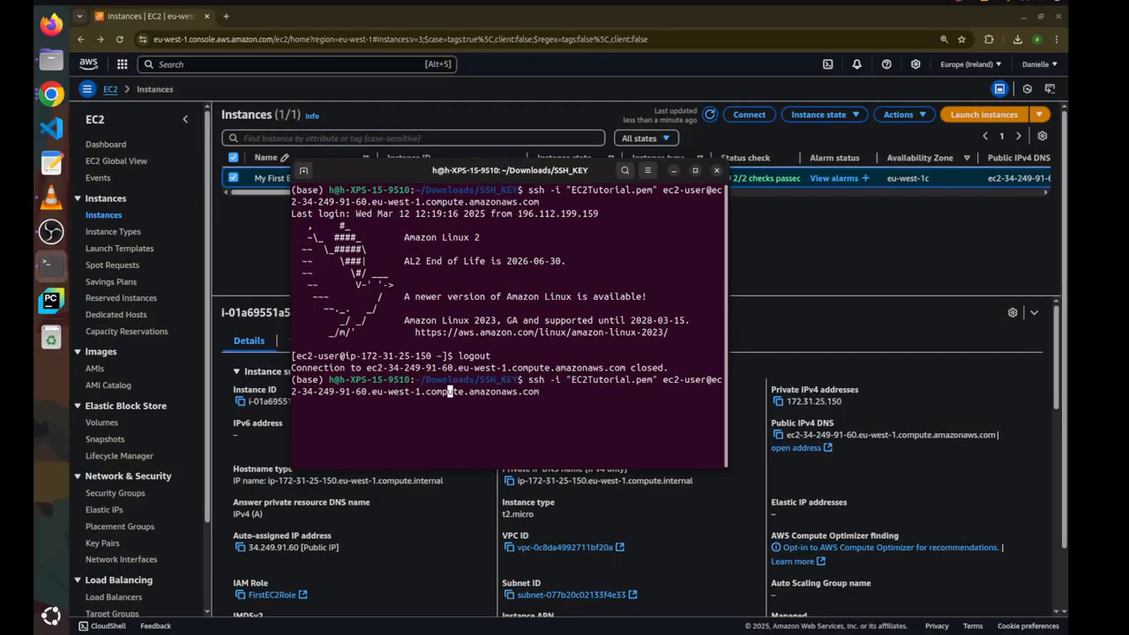
pyautogui.press('BackSpace')
pyautogui.press('BackSpace')
pyautogui.press('BackSpace')
pyautogui.press('BackSpace')
pyautogui.press('BackSpace')
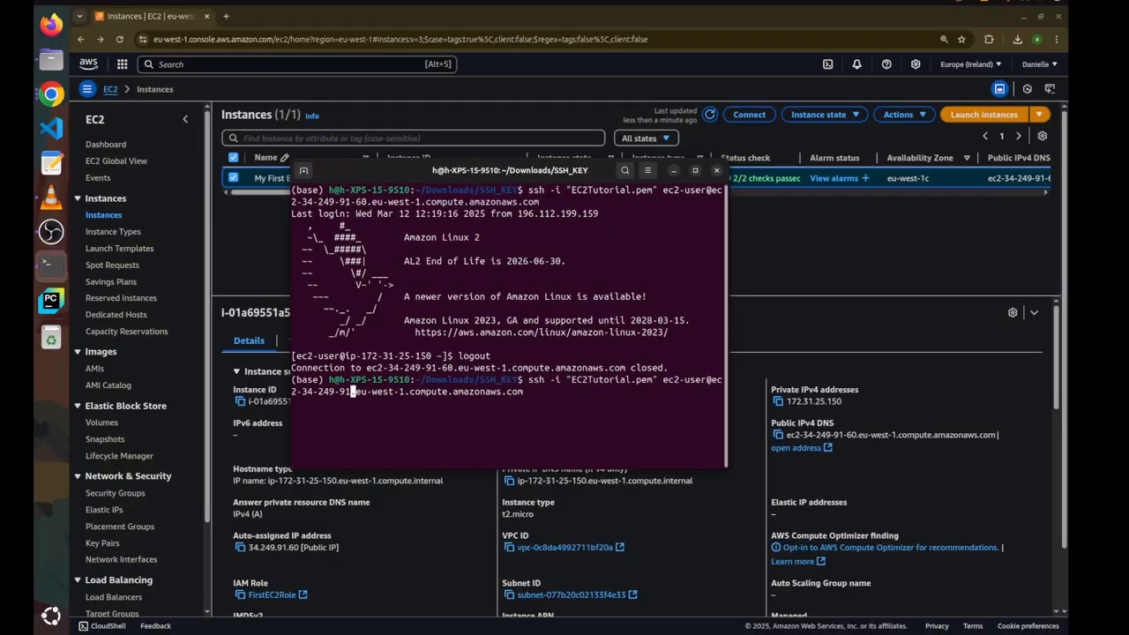
pyautogui.press('BackSpace')
pyautogui.press('BackSpace')
pyautogui.press('BackSpace')
pyautogui.press('BackSpace')
pyautogui.press('BackSpace')
pyautogui.press('BackSpace')
pyautogui.press('BackSpace')
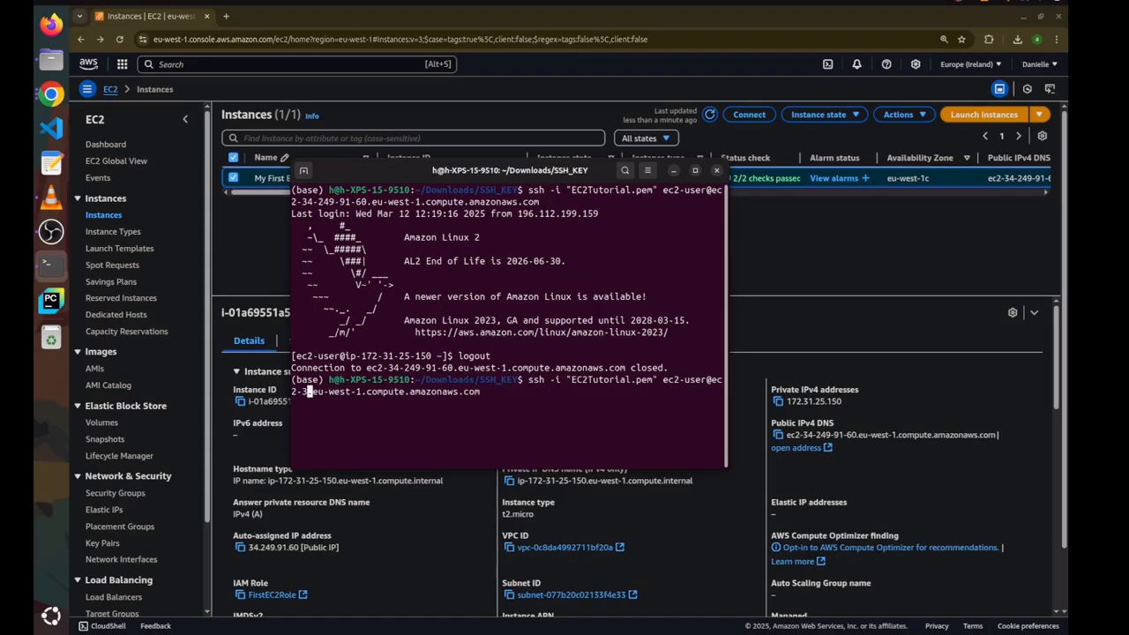
pyautogui.write('172')
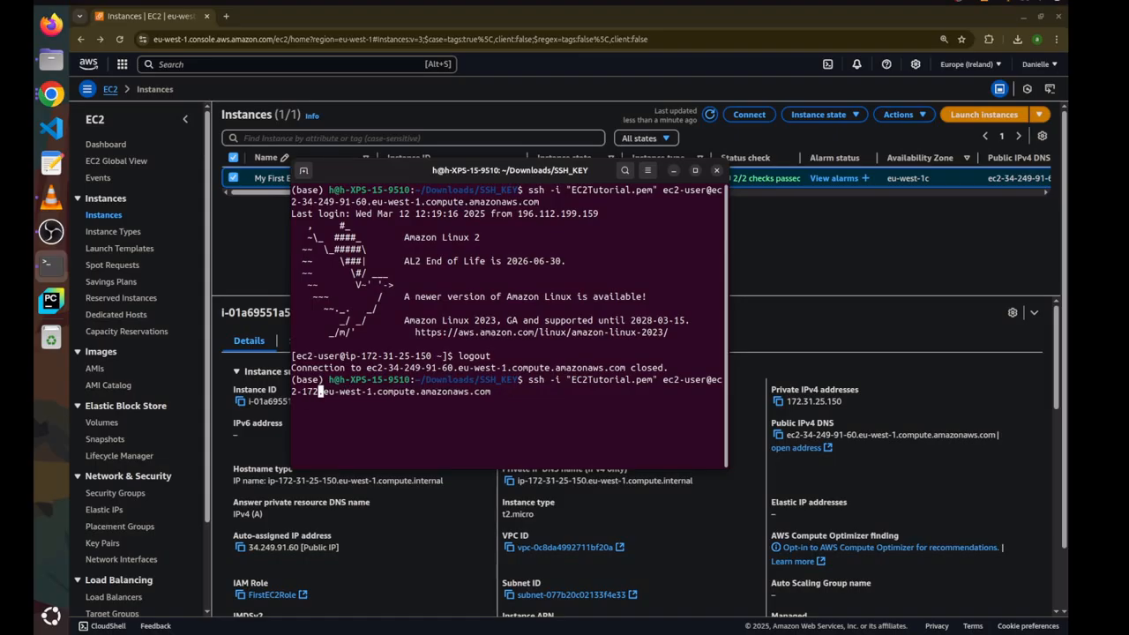
pyautogui.write('-31-2')
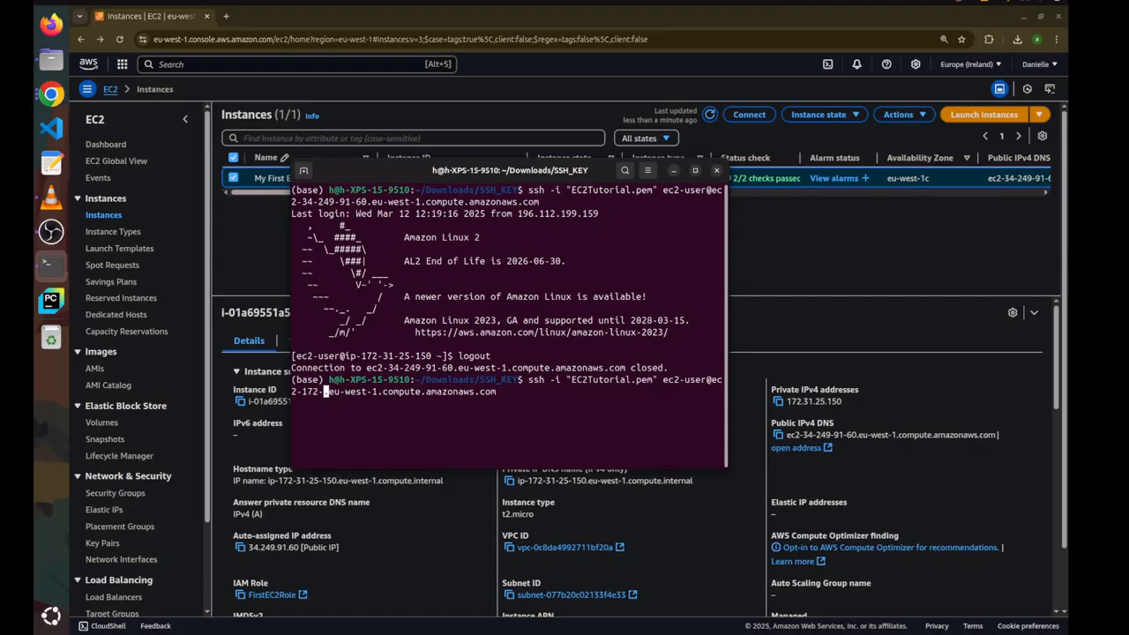
pyautogui.write('5-150.')
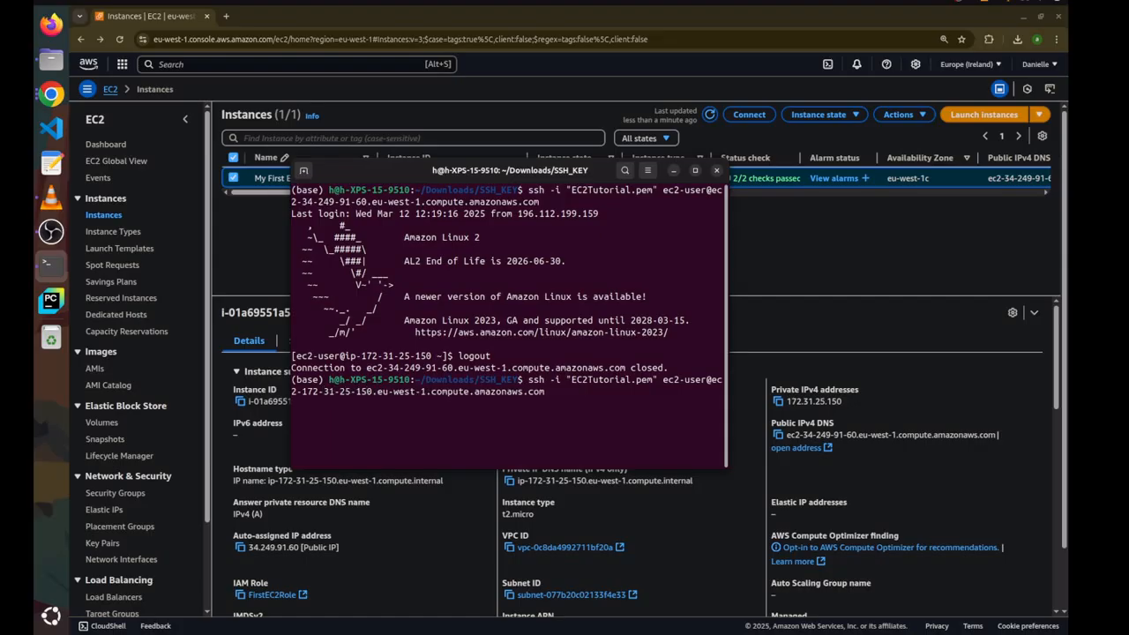
pyautogui.press('Return')
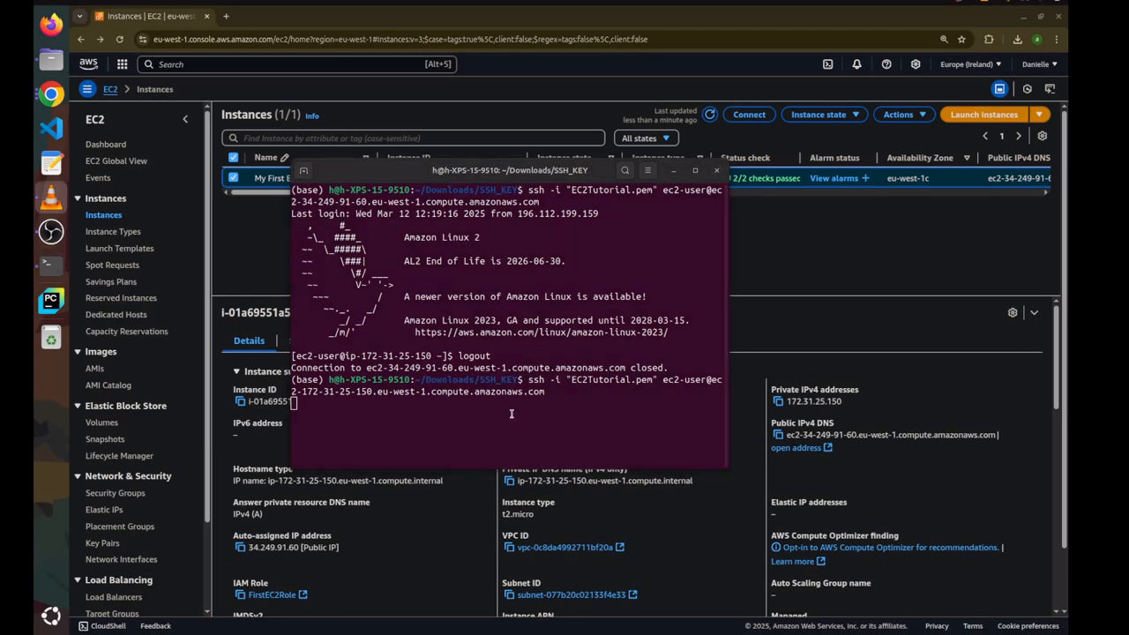
# Interrupt the connection attempt to the private address and clear the terminal
pyautogui.click(556, 422)
pyautogui.press('Return')
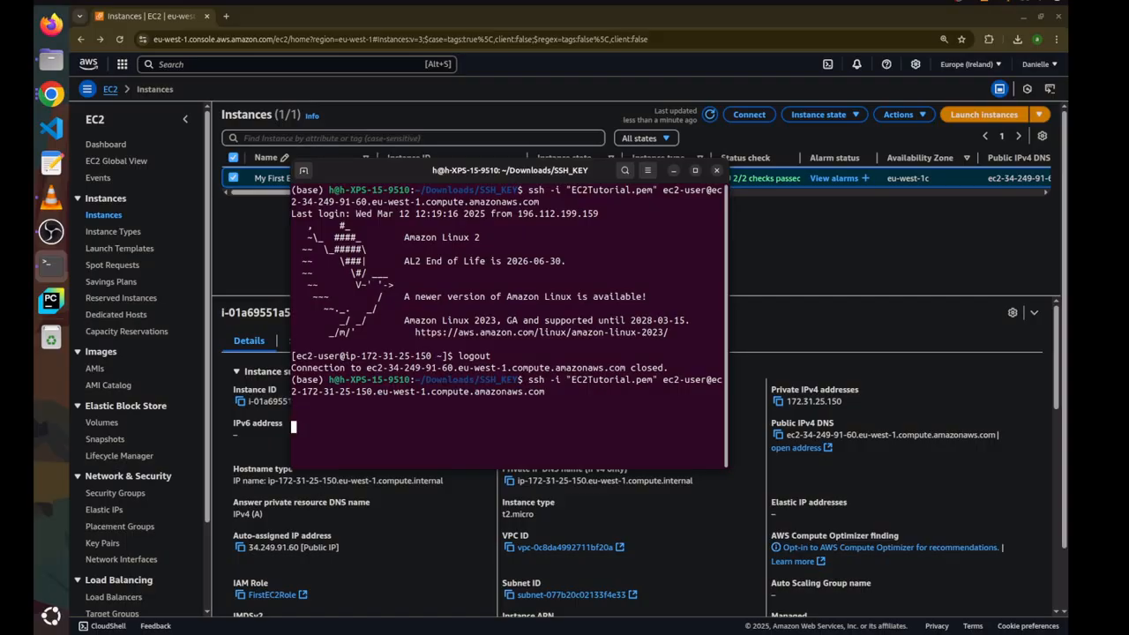
pyautogui.press('Return')
pyautogui.press('Return')
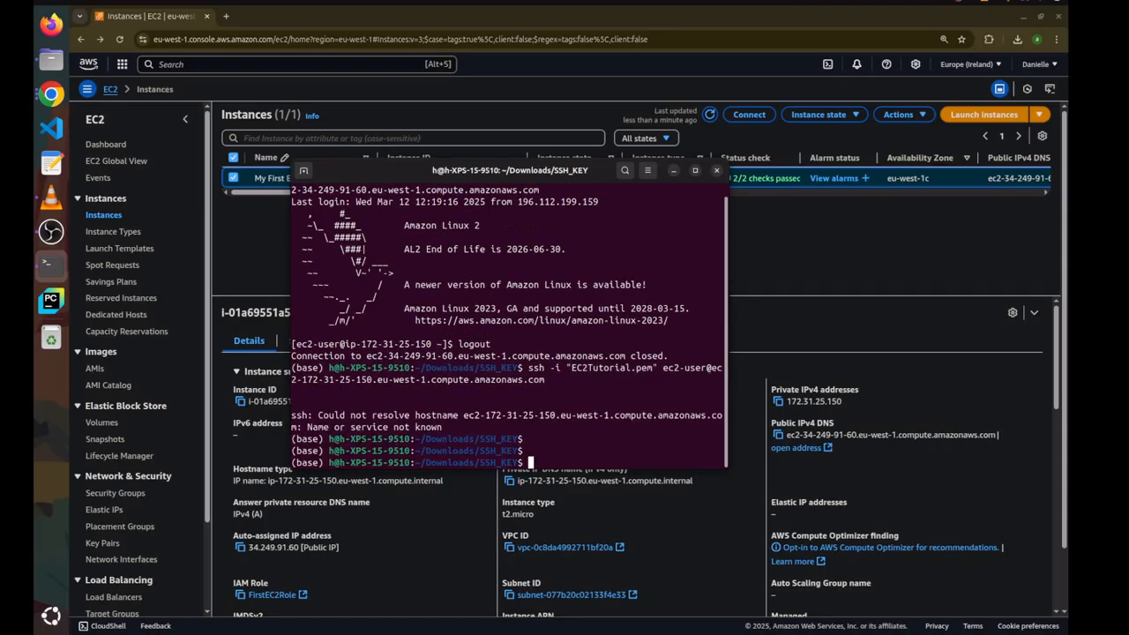
pyautogui.hotkey('ctrl', 'c')
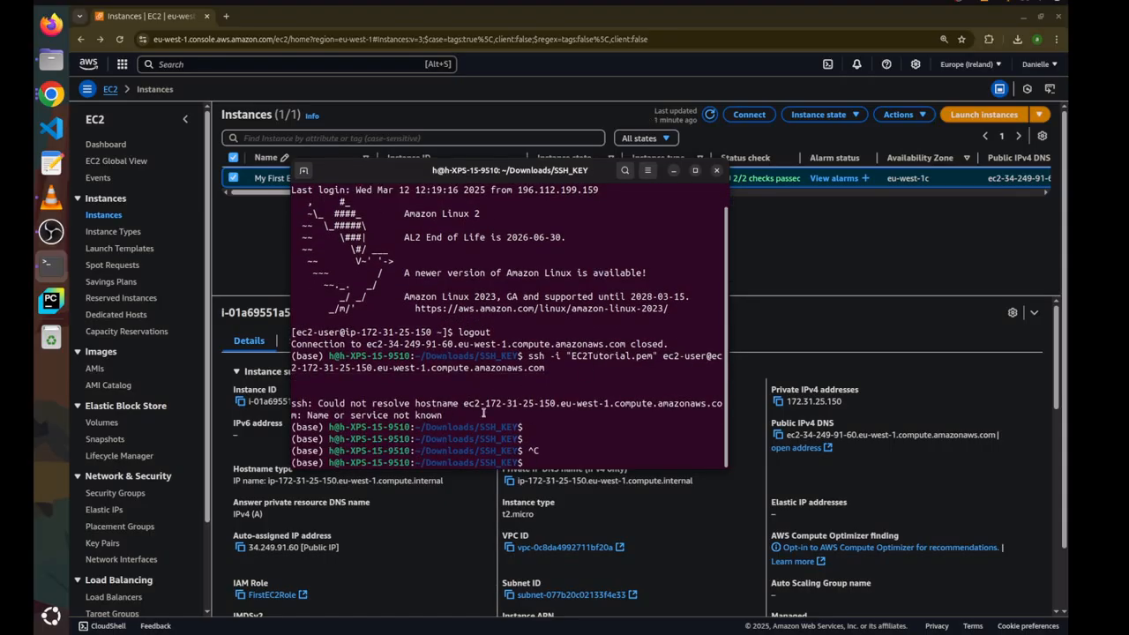
pyautogui.write('clear')
pyautogui.press('Return')
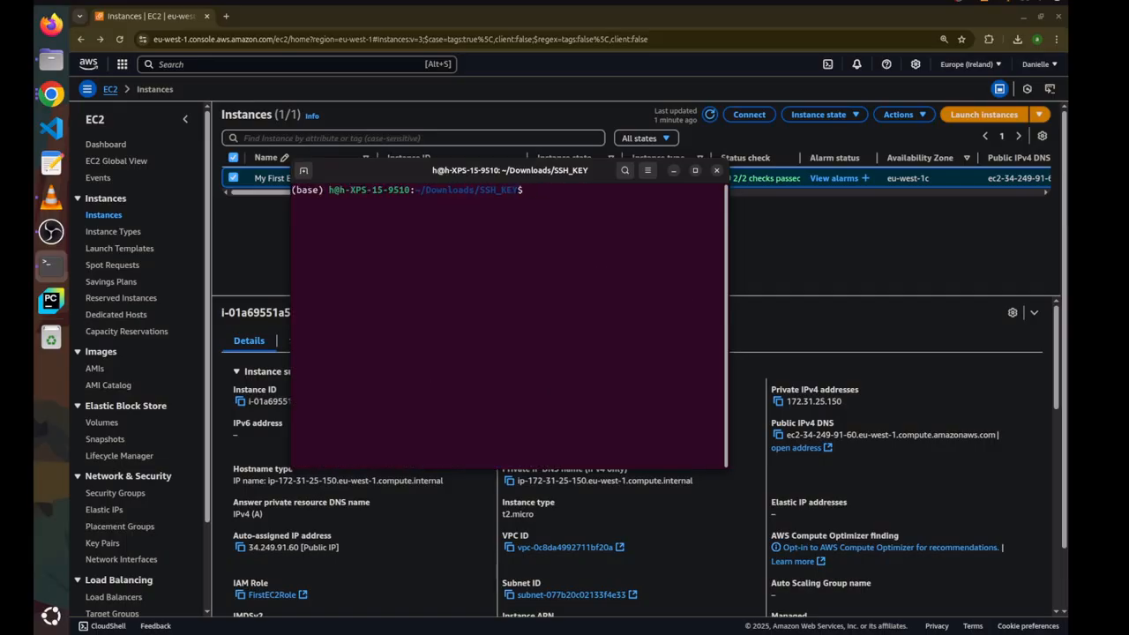
# Examine the private IPv4 address in the instance summary of My First EC2 Instance
pyautogui.click(841, 410)
pyautogui.moveTo(842, 401); pyautogui.dragTo(791, 400)
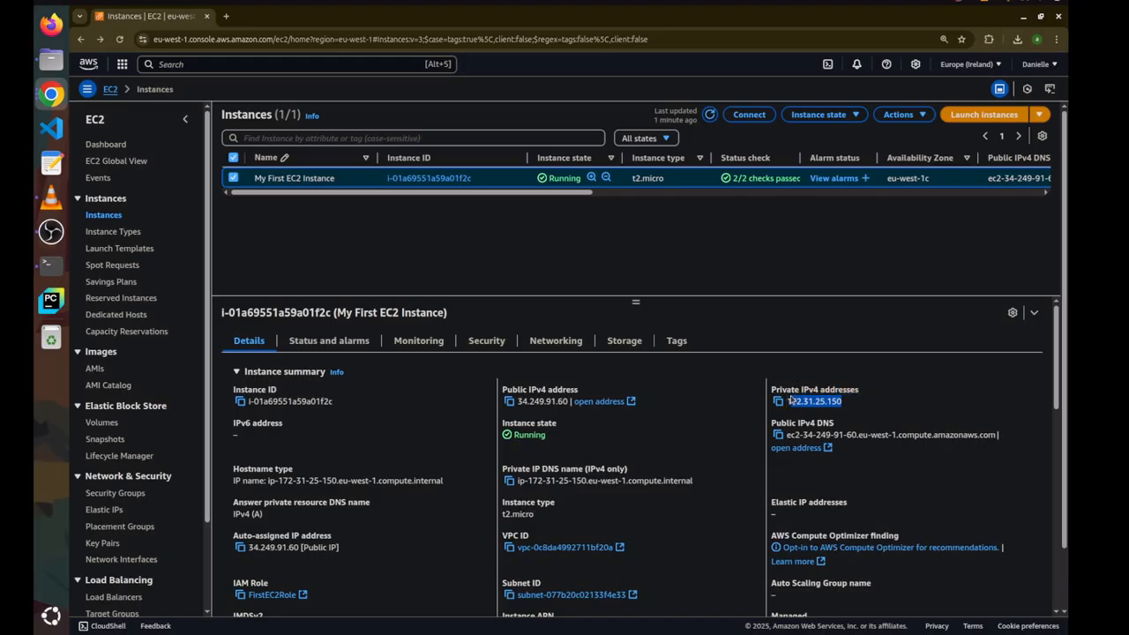
pyautogui.click(720, 434)
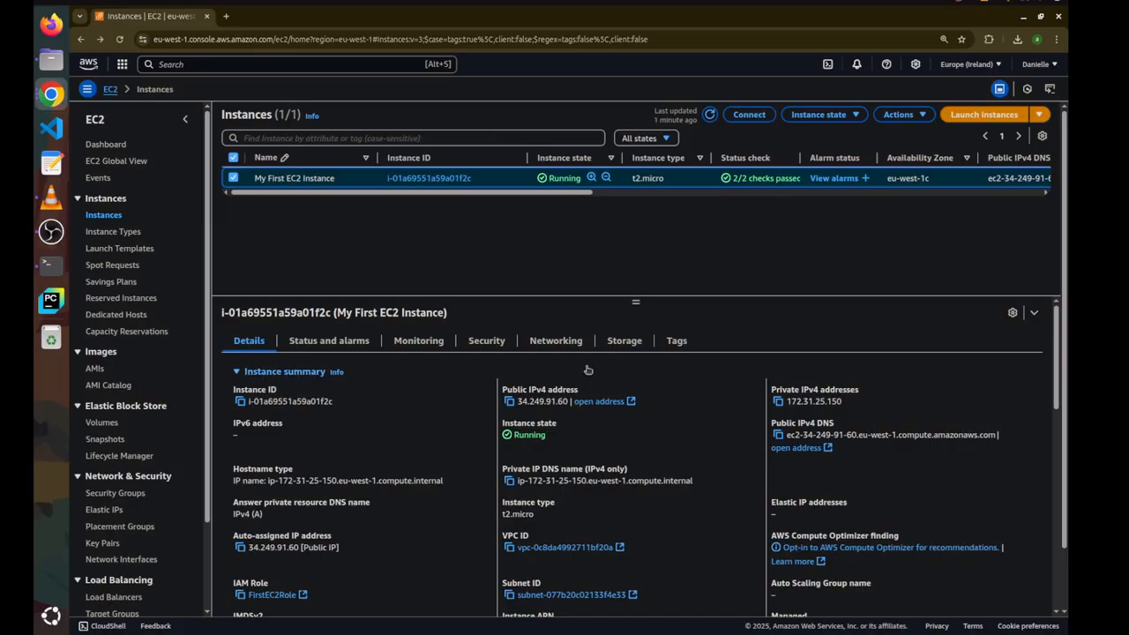
pyautogui.hotkey('ctrl', 'alt', 't')
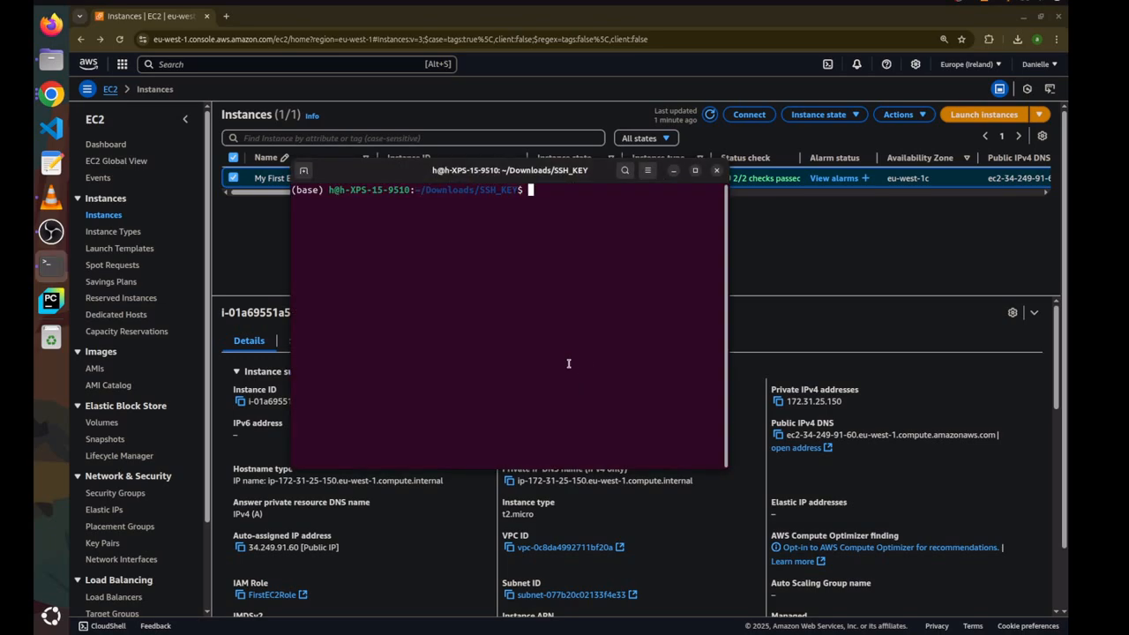
pyautogui.moveTo(569, 170); pyautogui.dragTo(523, 279)
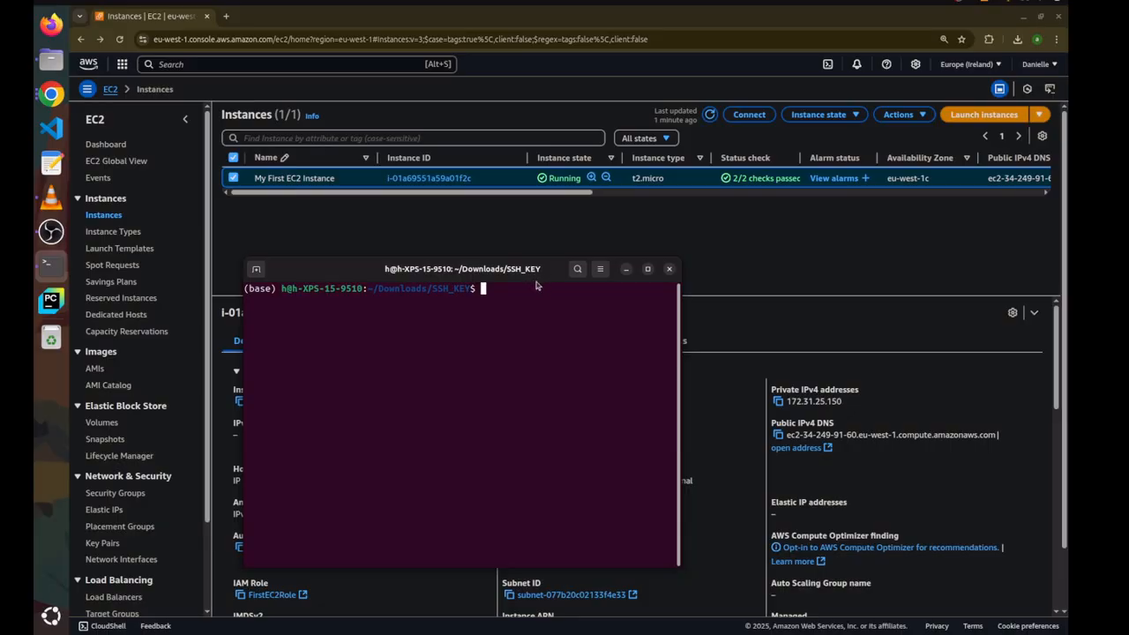
pyautogui.moveTo(531, 275); pyautogui.dragTo(833, 221)
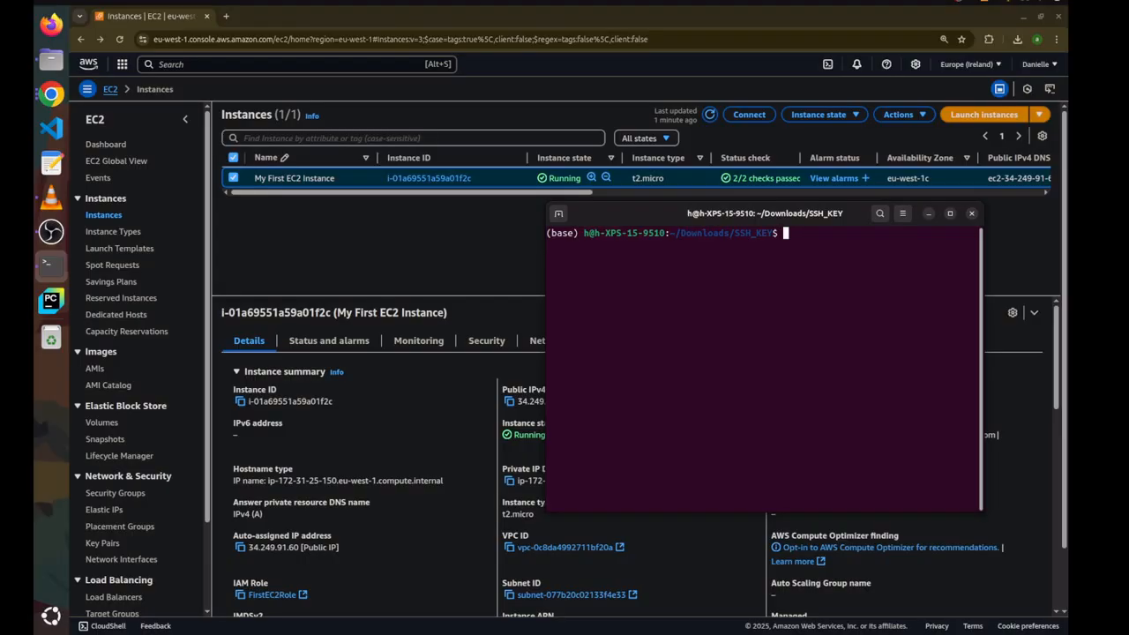
# Minimize the terminal, then stop My First EC2 Instance and start it again once it has stopped
pyautogui.click(928, 213)
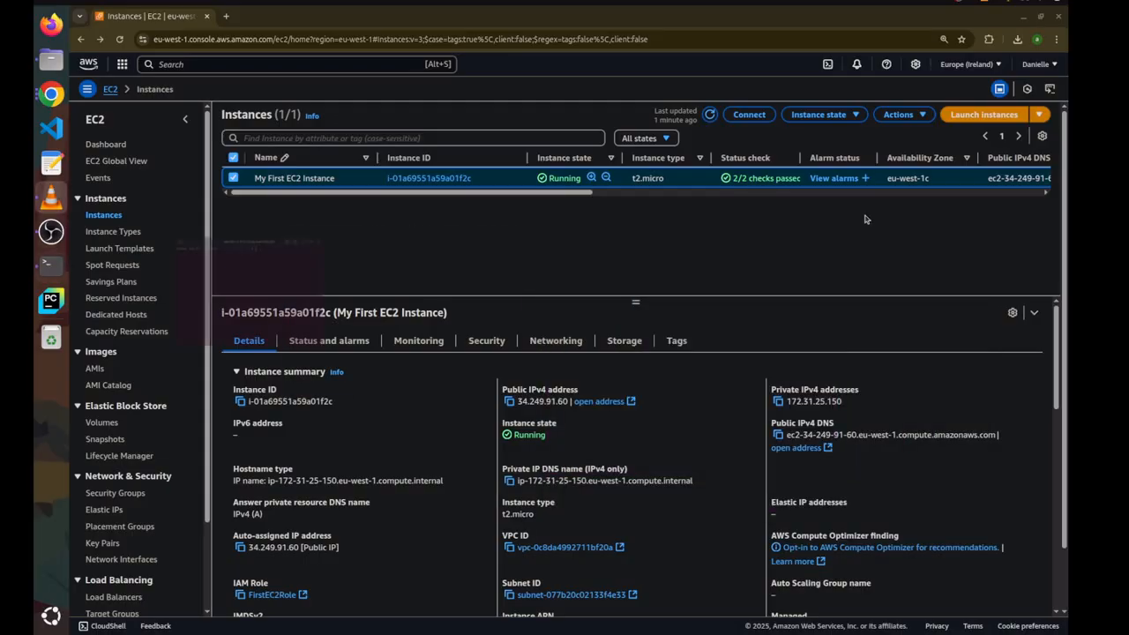
pyautogui.click(817, 114)
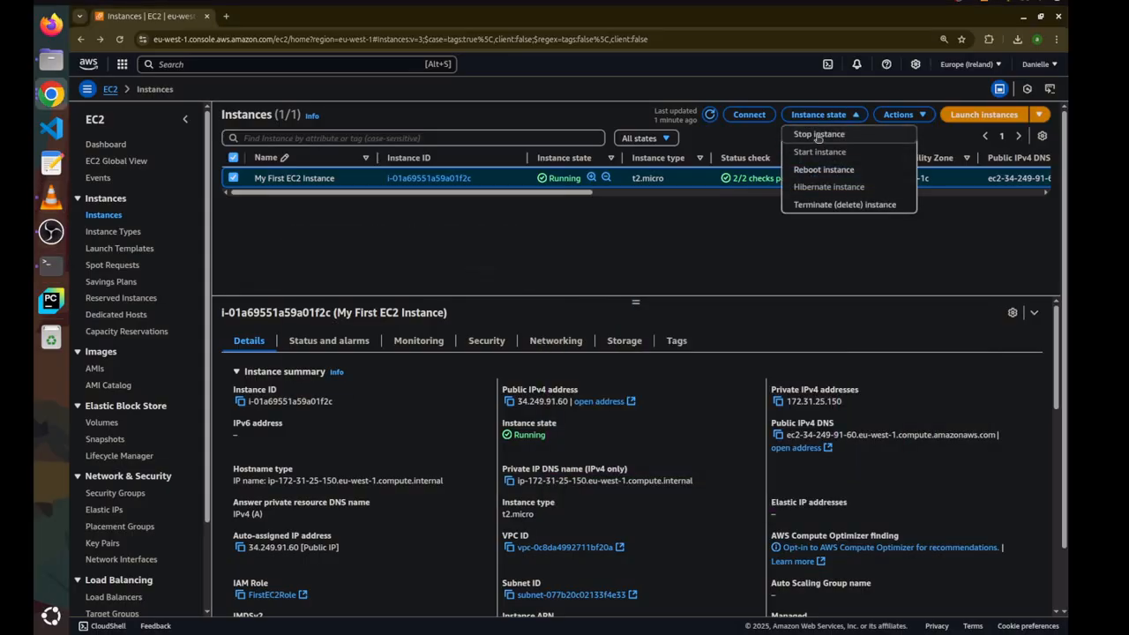
pyautogui.click(818, 135)
pyautogui.click(858, 453)
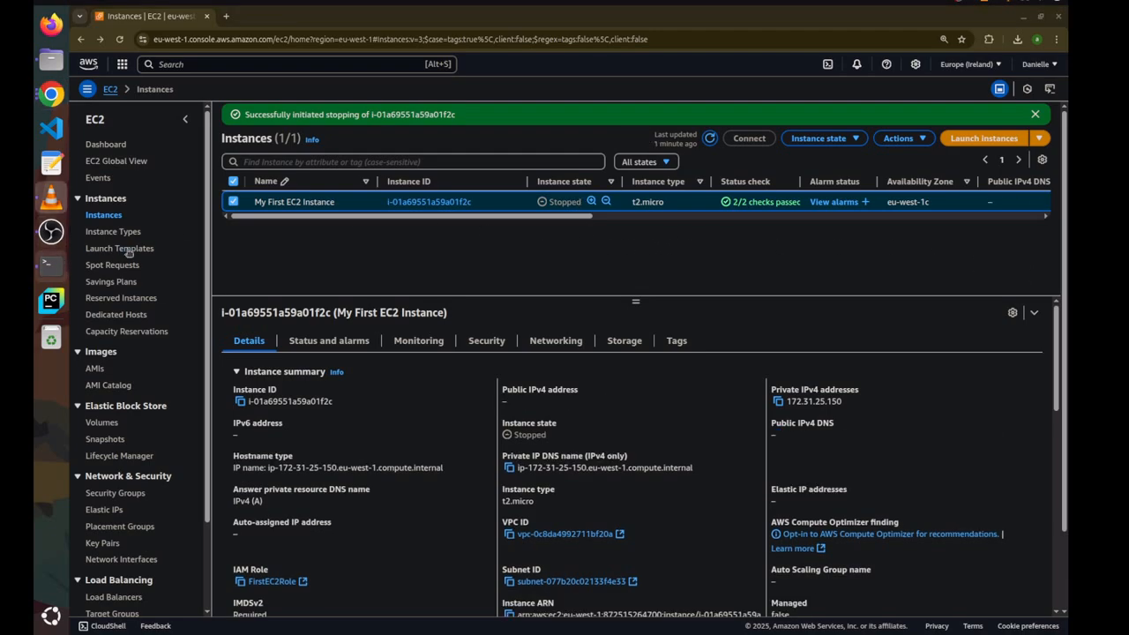
pyautogui.click(819, 138)
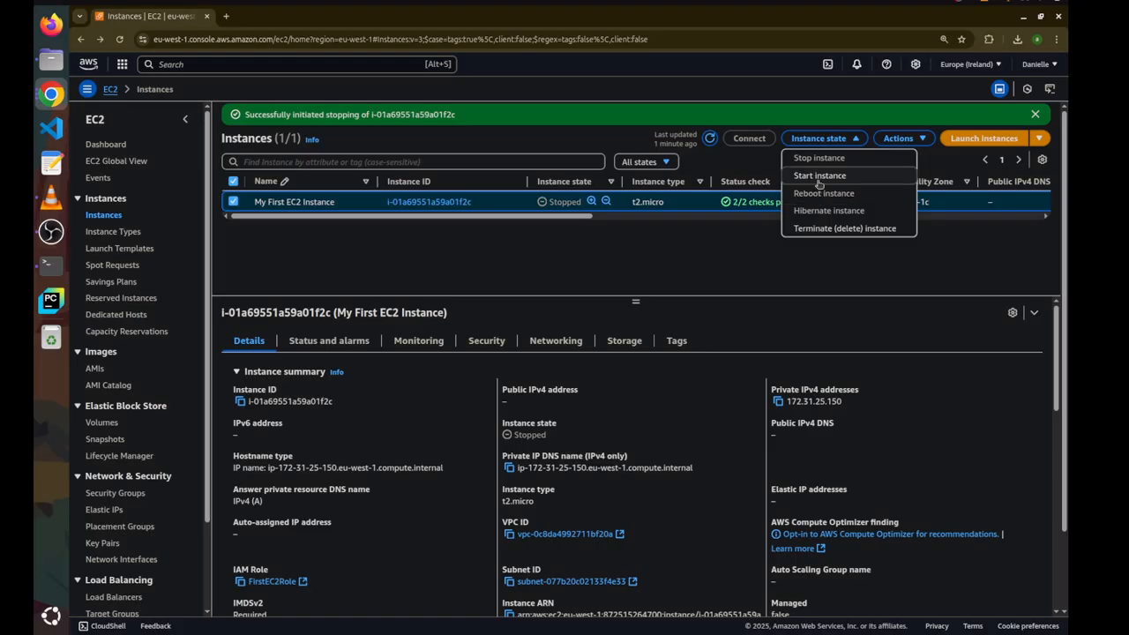
pyautogui.click(820, 183)
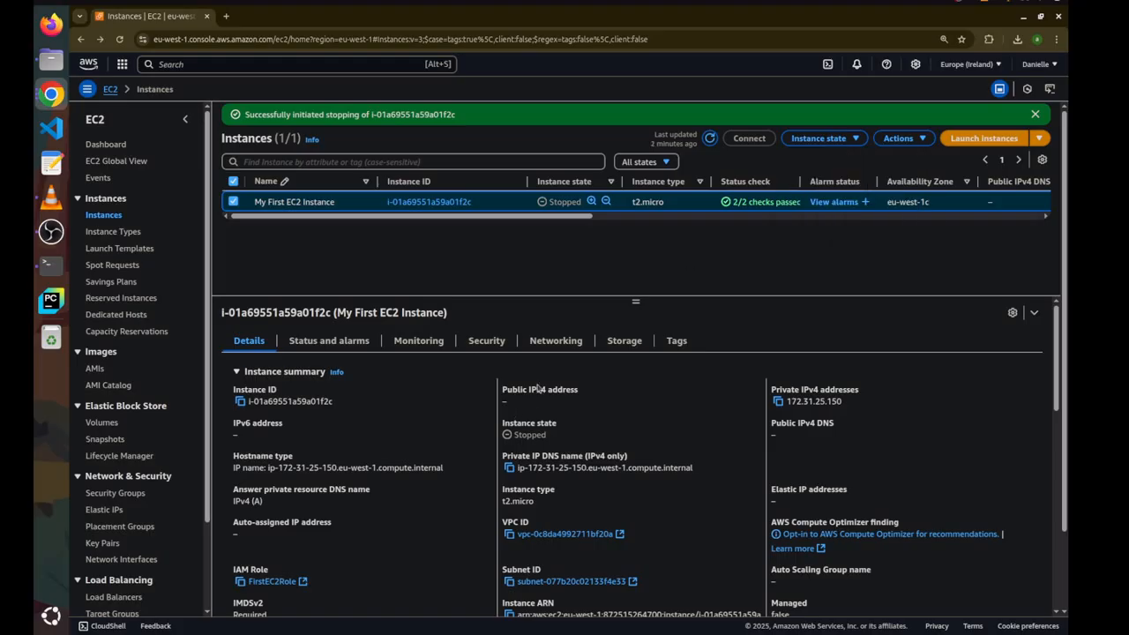
# Compare the old public IP noted in the terminal with the restarted instance's public IPv4 address in its details
pyautogui.click(57, 265)
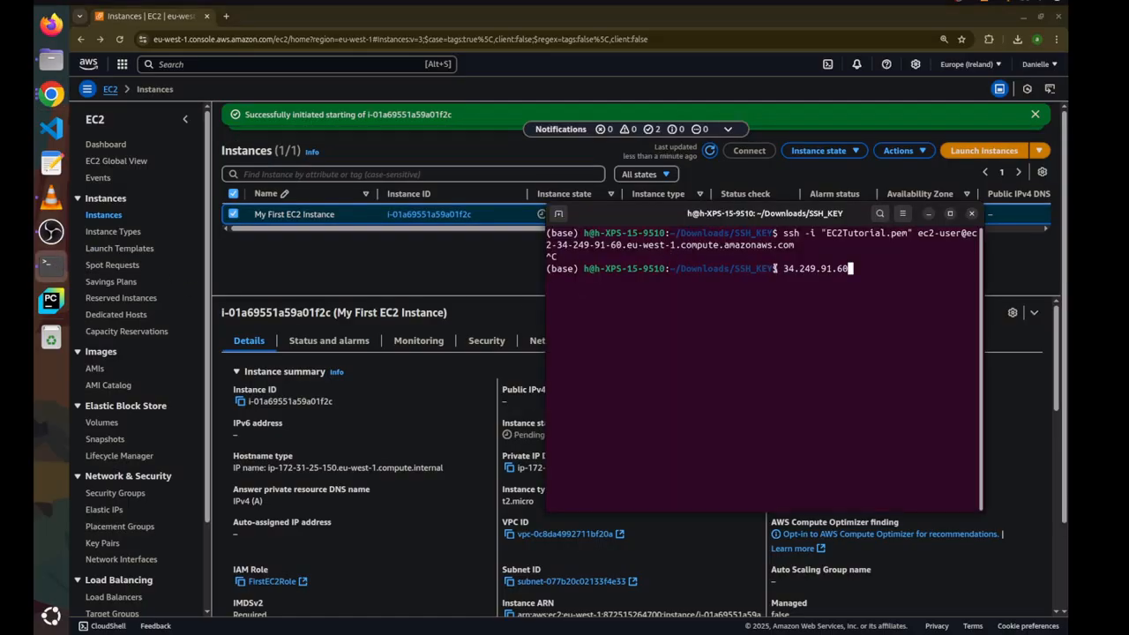
pyautogui.moveTo(783, 268); pyautogui.dragTo(975, 269)
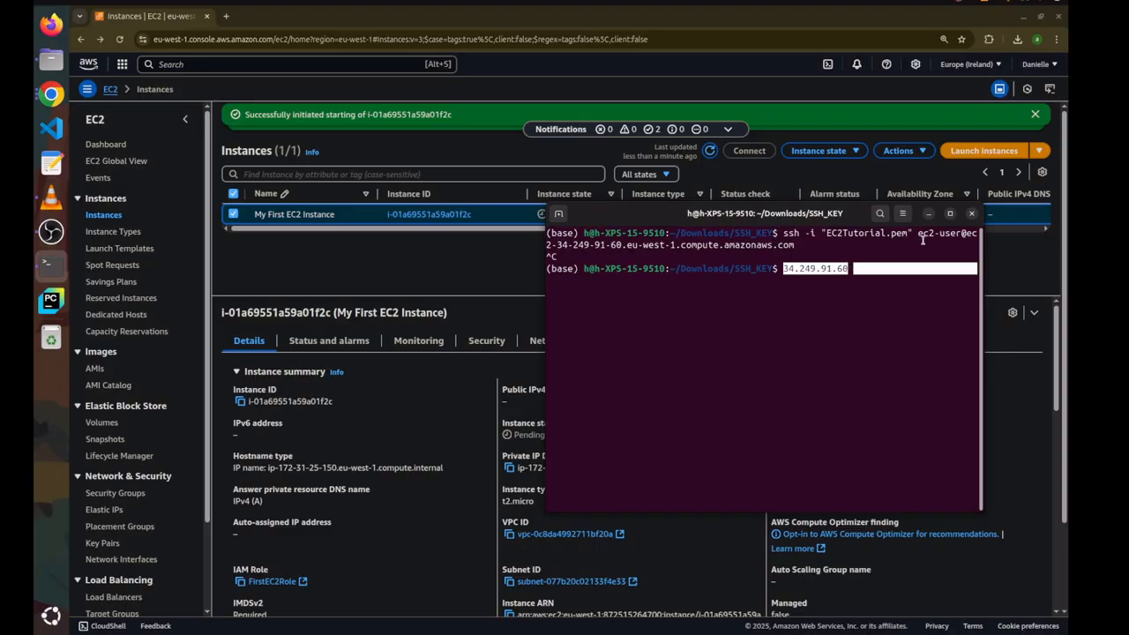
pyautogui.click(815, 291)
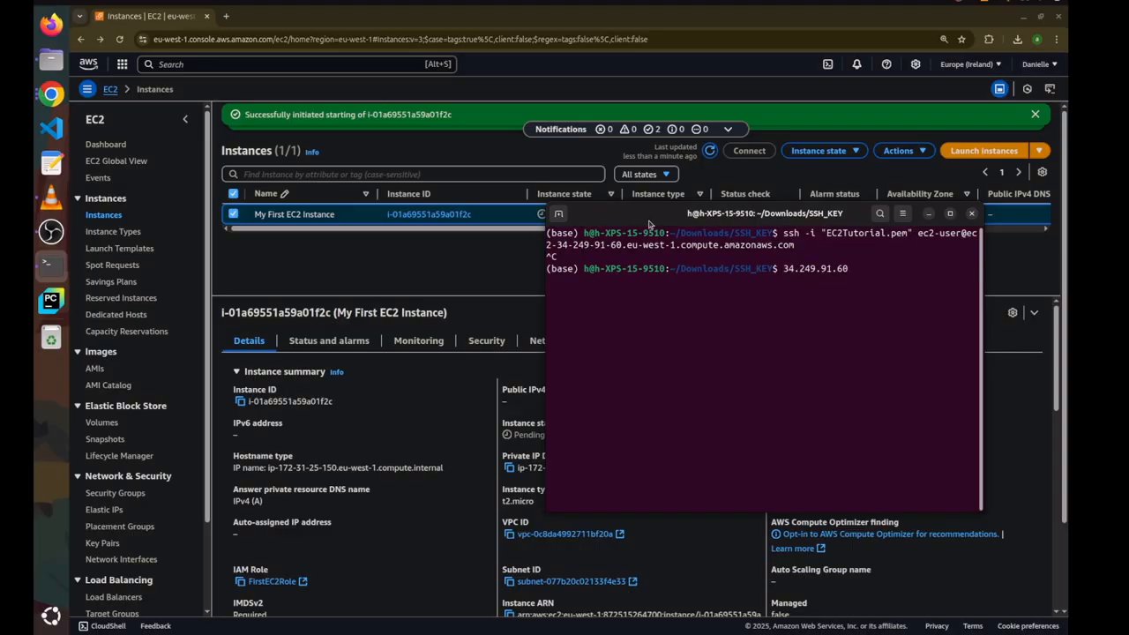
pyautogui.moveTo(654, 219); pyautogui.dragTo(505, 247)
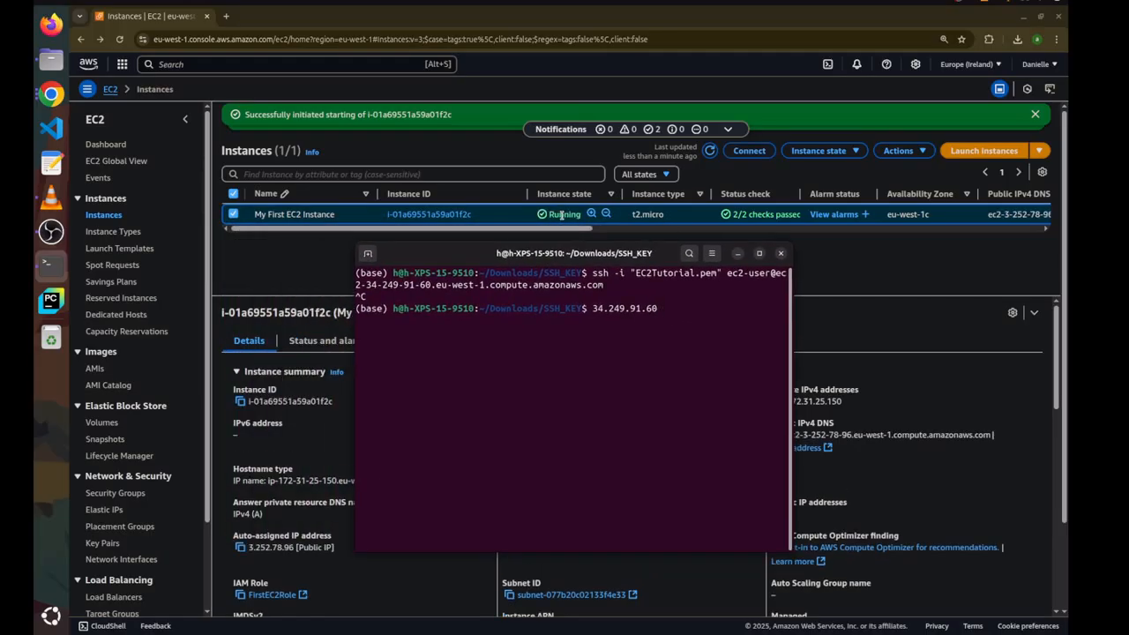
pyautogui.moveTo(569, 260); pyautogui.dragTo(854, 177)
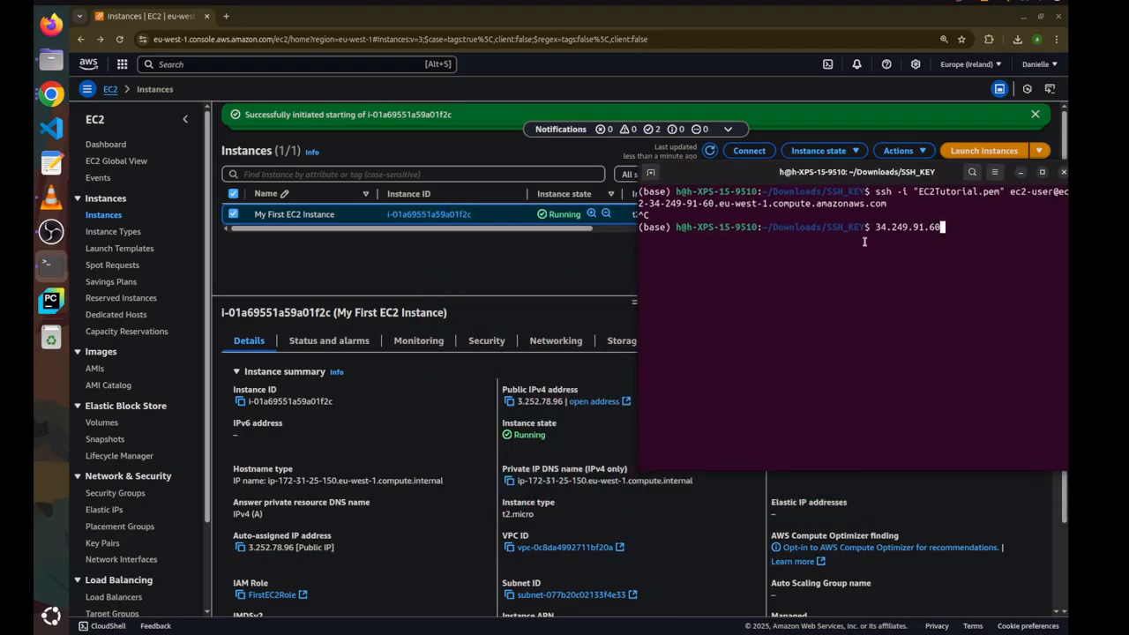
pyautogui.moveTo(876, 226); pyautogui.dragTo(935, 229)
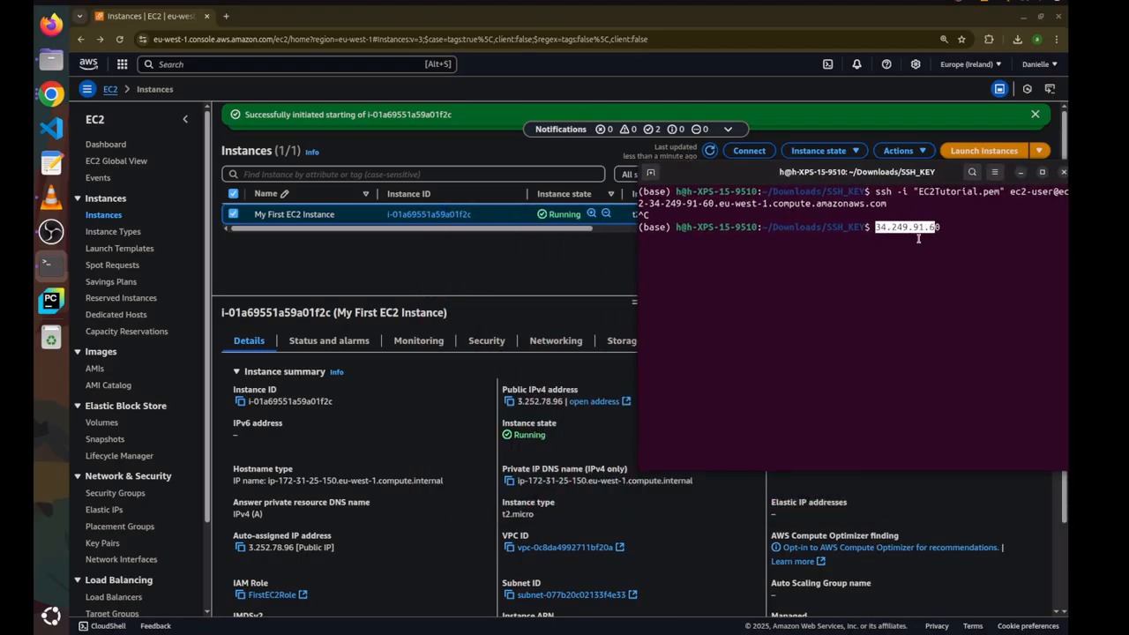
pyautogui.moveTo(518, 401); pyautogui.dragTo(561, 410)
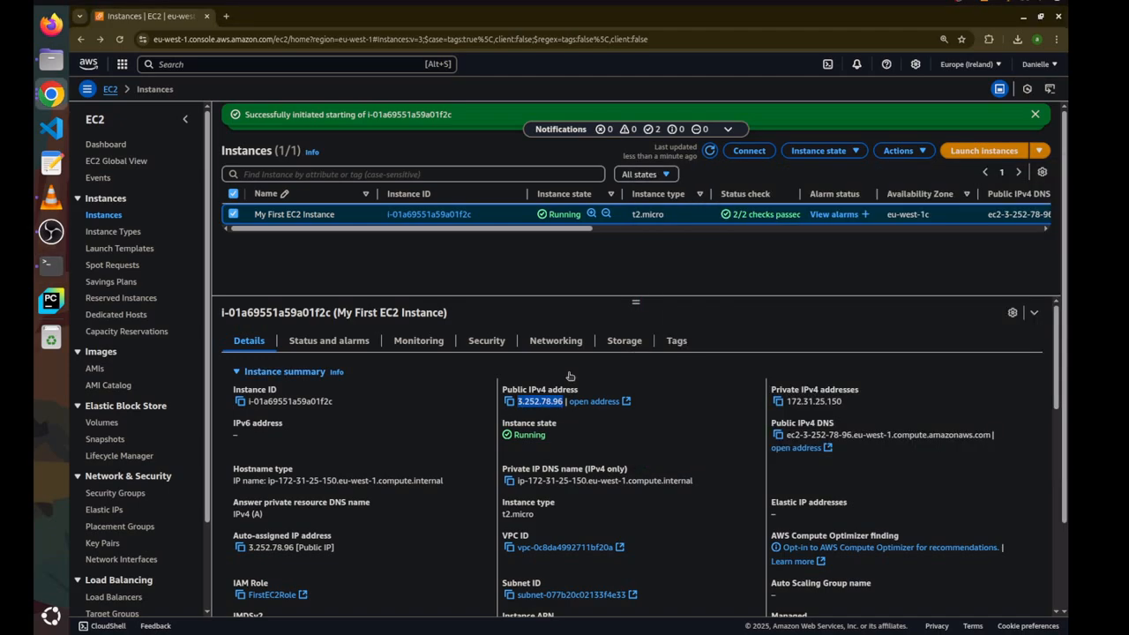
# Open the Connect to instance page for My First EC2 Instance and copy the example SSH client command
pyautogui.click(755, 316)
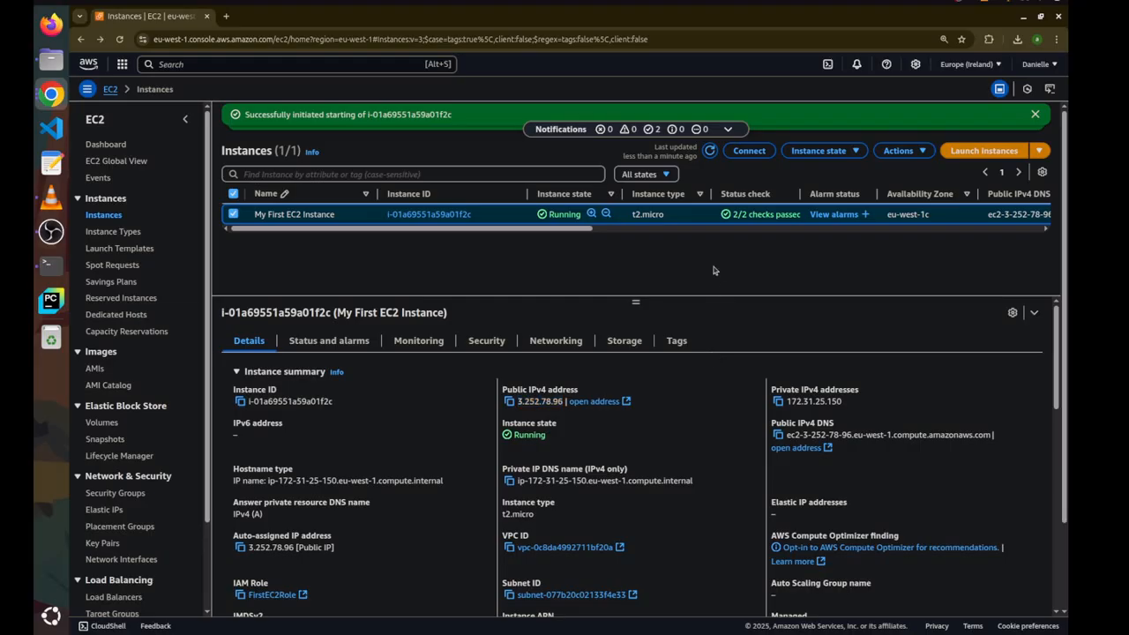
pyautogui.click(742, 157)
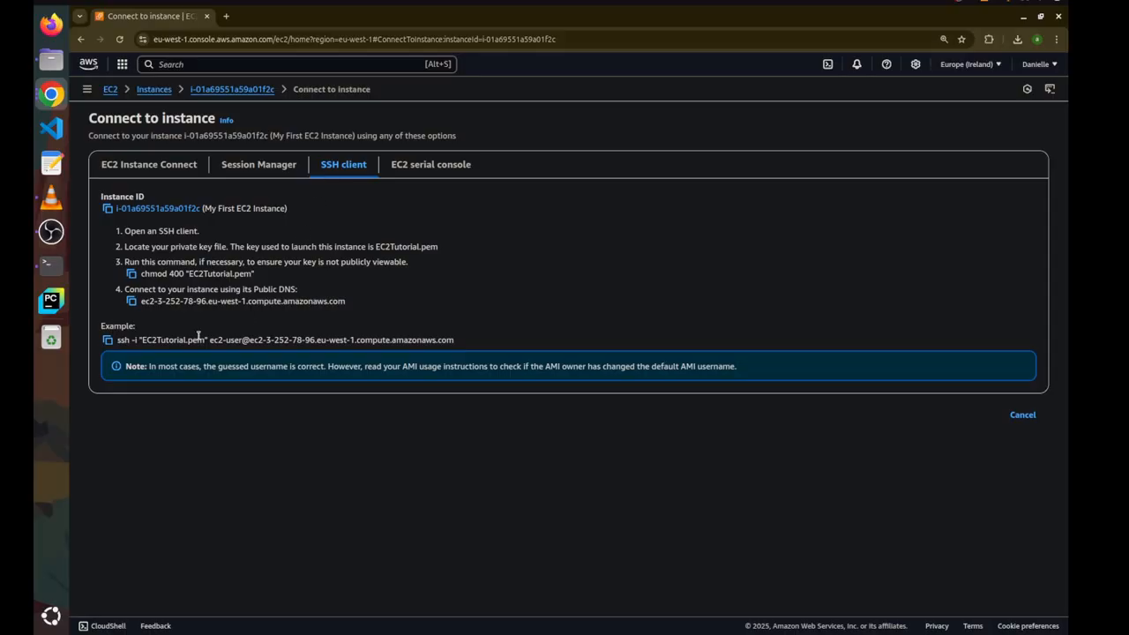
pyautogui.click(108, 341)
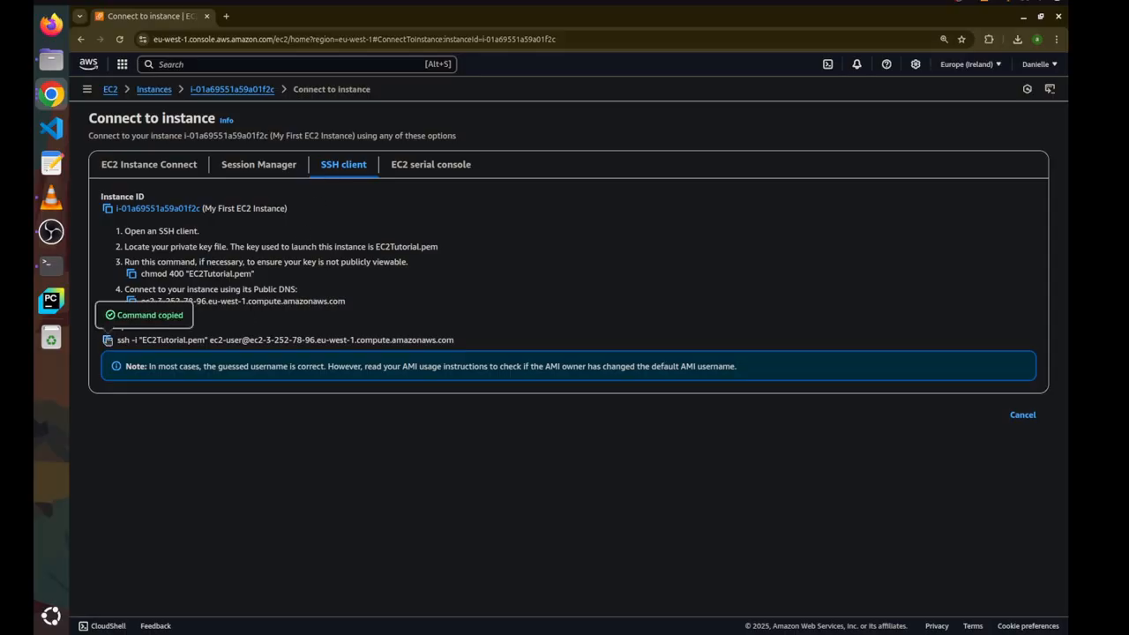
# In the terminal, run the copied ssh command with EC2Tutorial.pem and answer yes to continue connecting
pyautogui.click(52, 264)
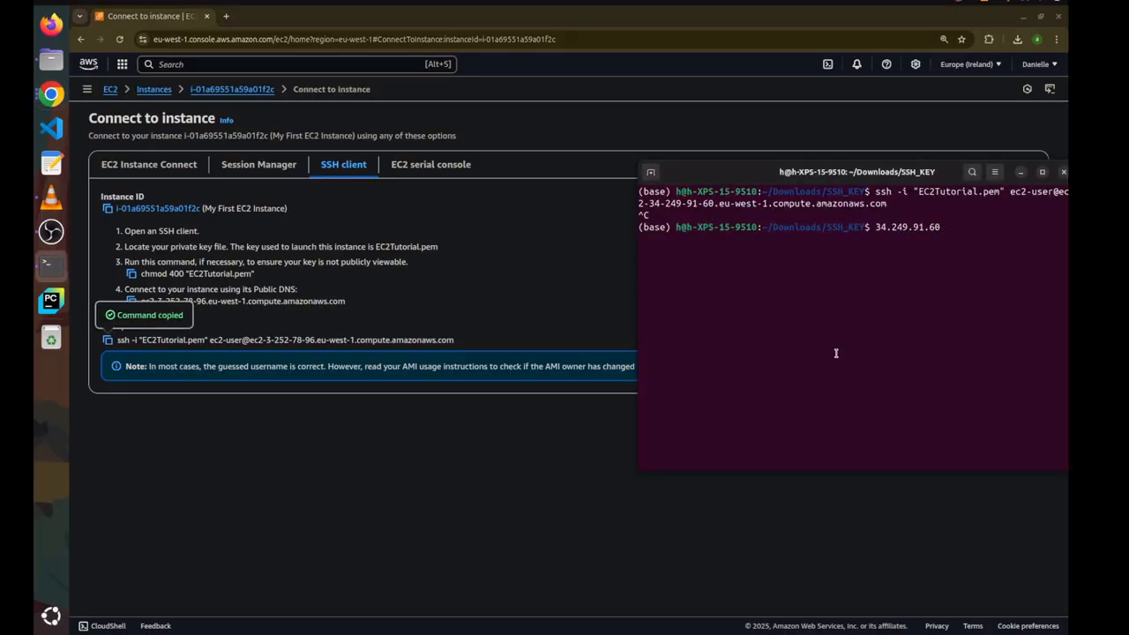
pyautogui.press('Return')
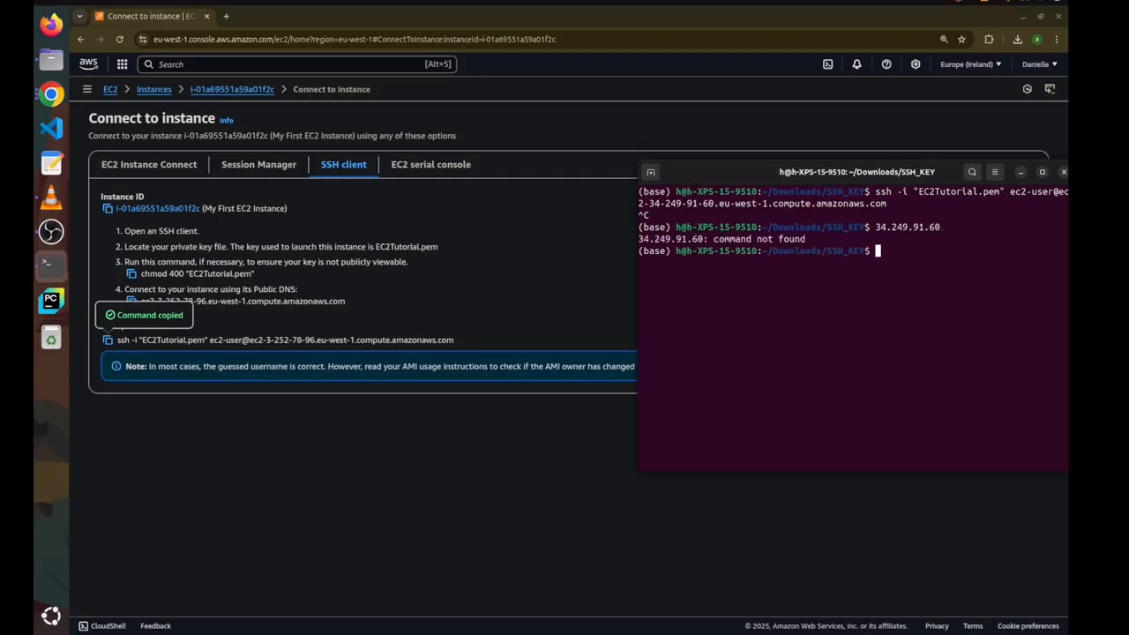
pyautogui.hotkey('ctrl', 'shift', 'v')
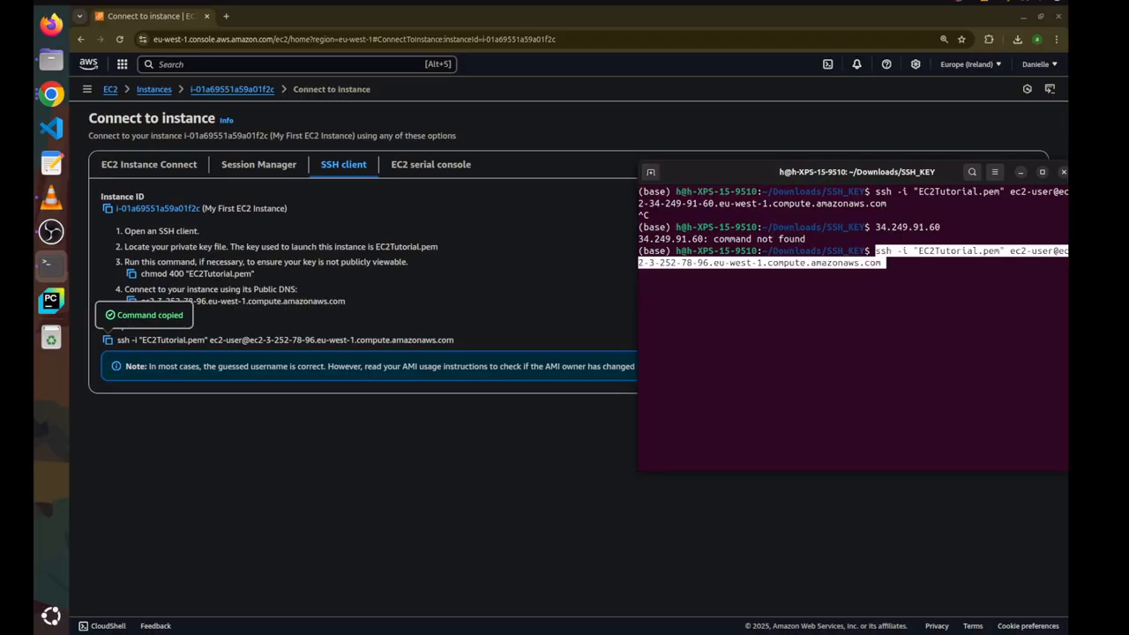
pyautogui.press('Return')
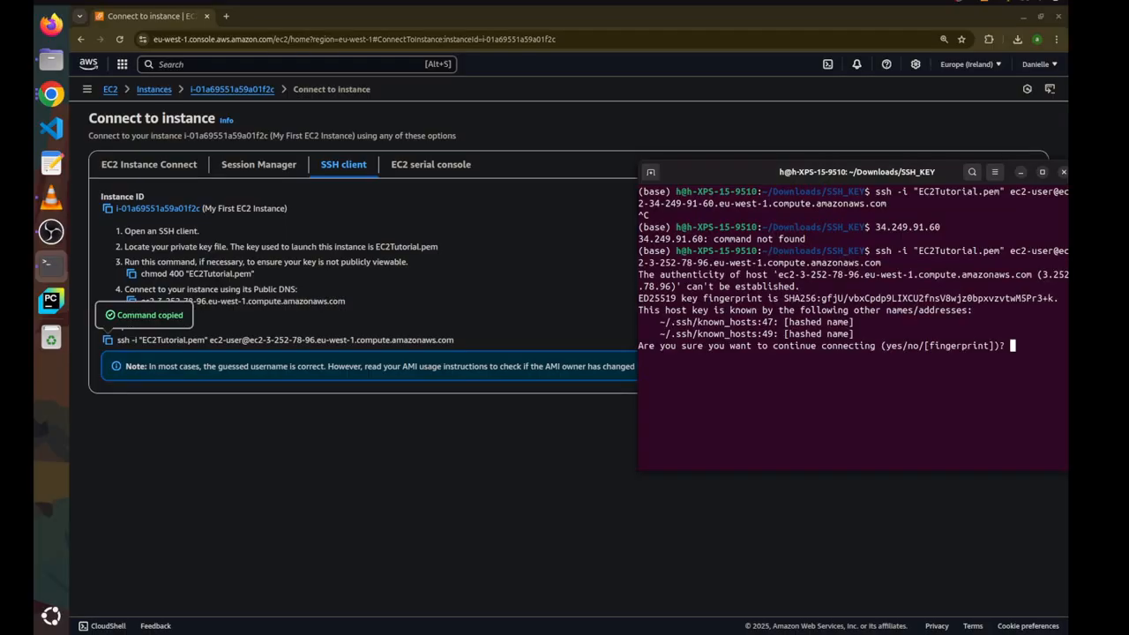
pyautogui.write('yes')
pyautogui.press('Return')
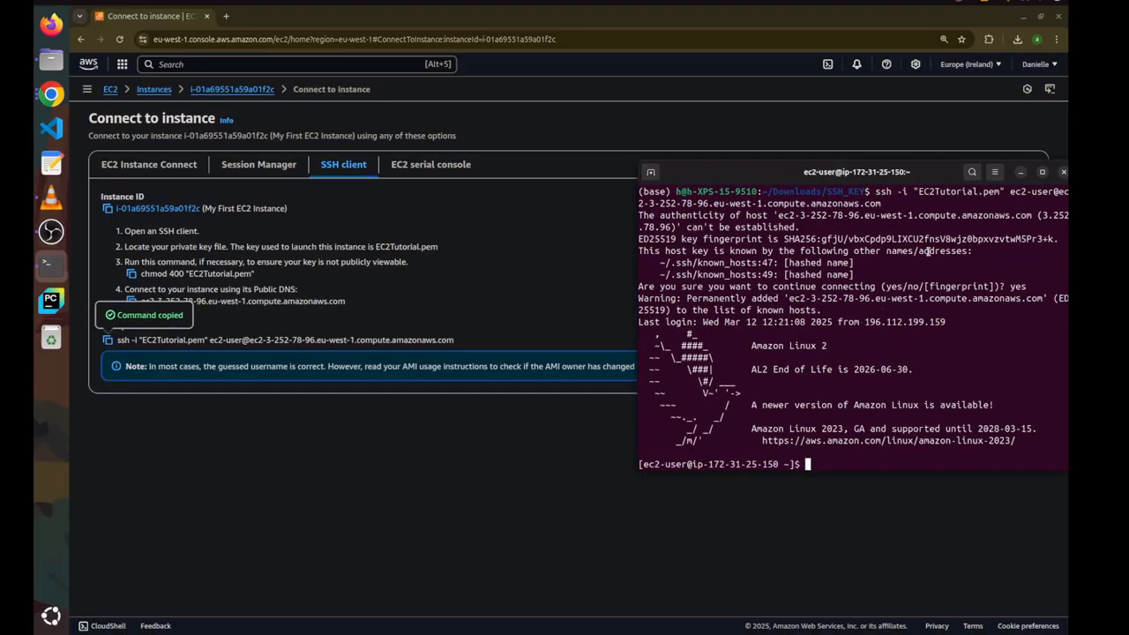
# Compare the public IP in the example SSH command with the private IP in the terminal's shell prompt, and minimize the terminal
pyautogui.moveTo(917, 177); pyautogui.dragTo(826, 107)
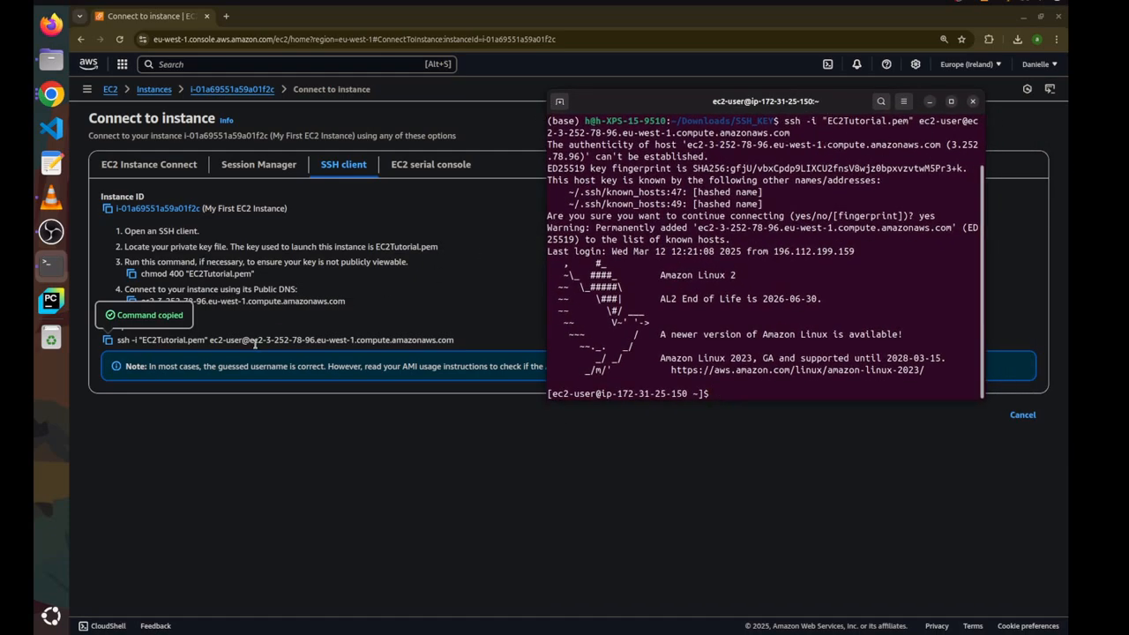
pyautogui.moveTo(258, 341); pyautogui.dragTo(331, 341)
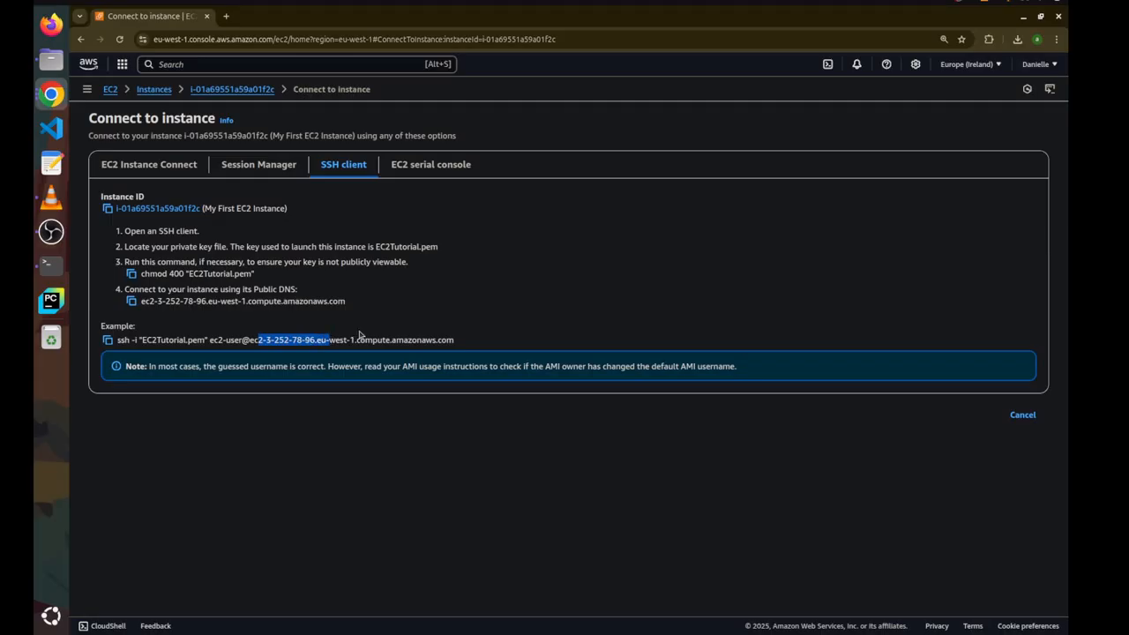
pyautogui.click(371, 330)
pyautogui.hotkey('alt', 'Tab')
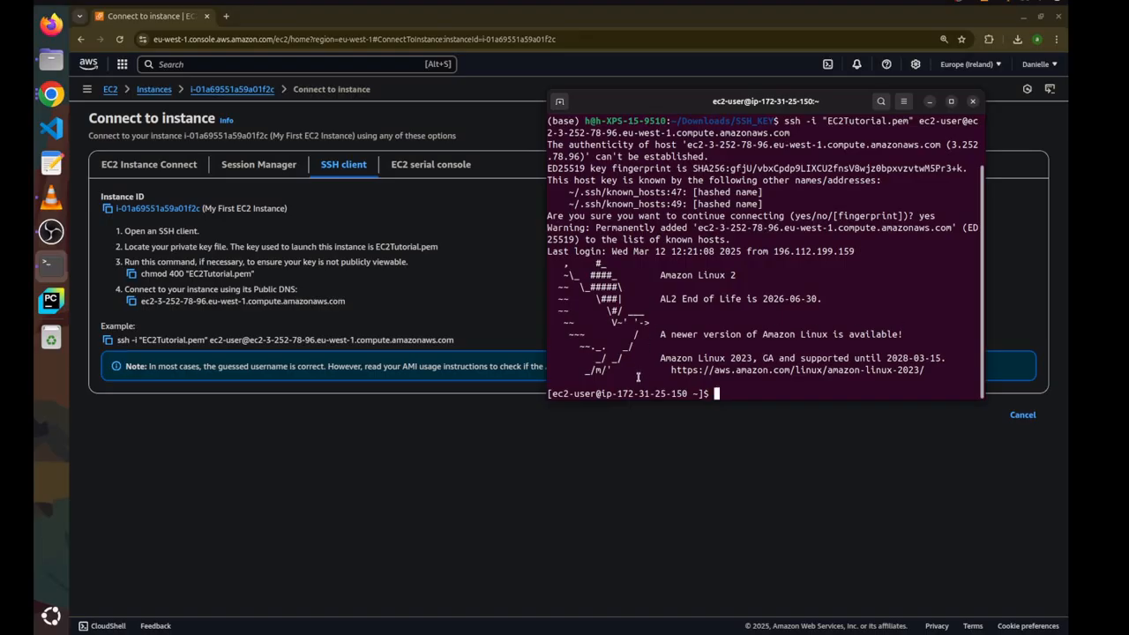
pyautogui.moveTo(621, 394); pyautogui.dragTo(696, 402)
pyautogui.click(751, 383)
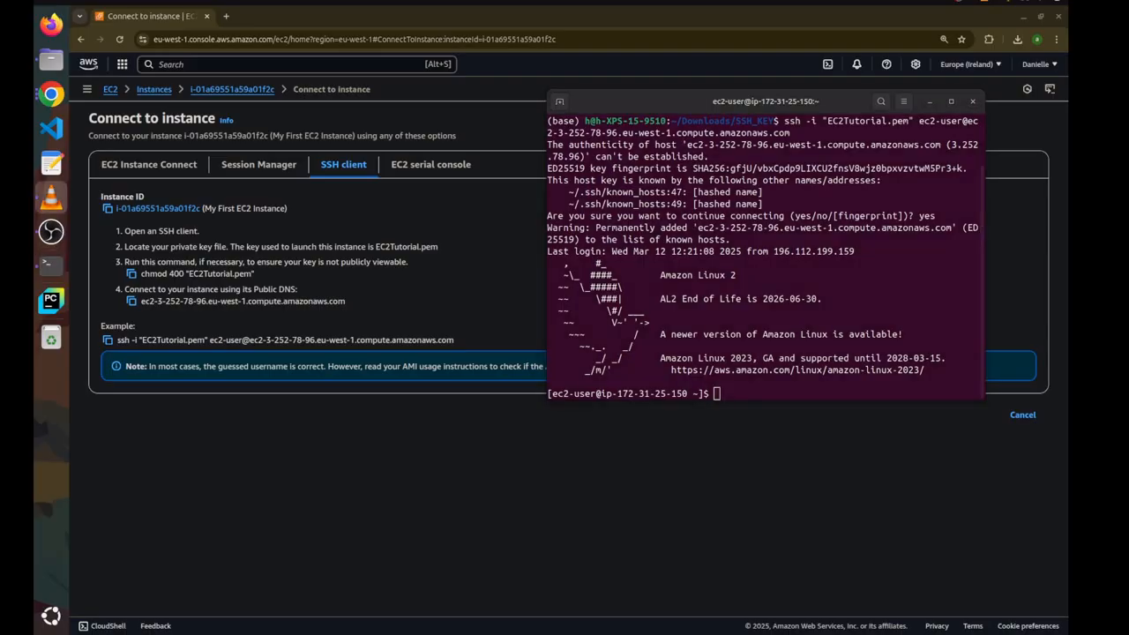
pyautogui.press('super+h')
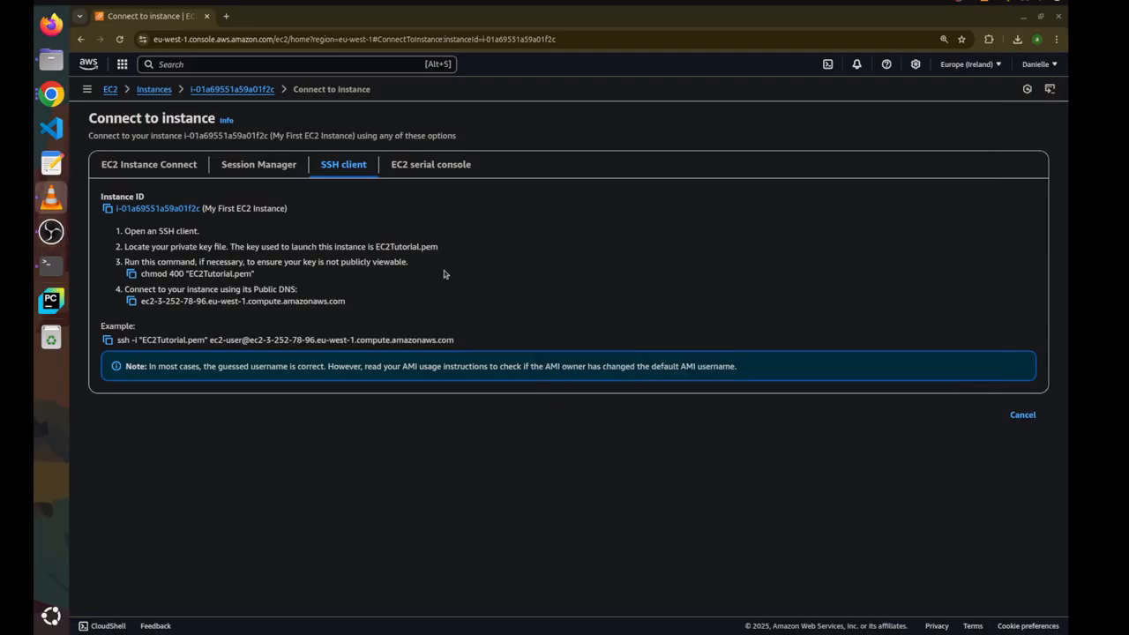
# Return to the instances list and examine the public IPv4 address and Elastic IP addresses fields of My First EC2 Instance
pyautogui.click(81, 39)
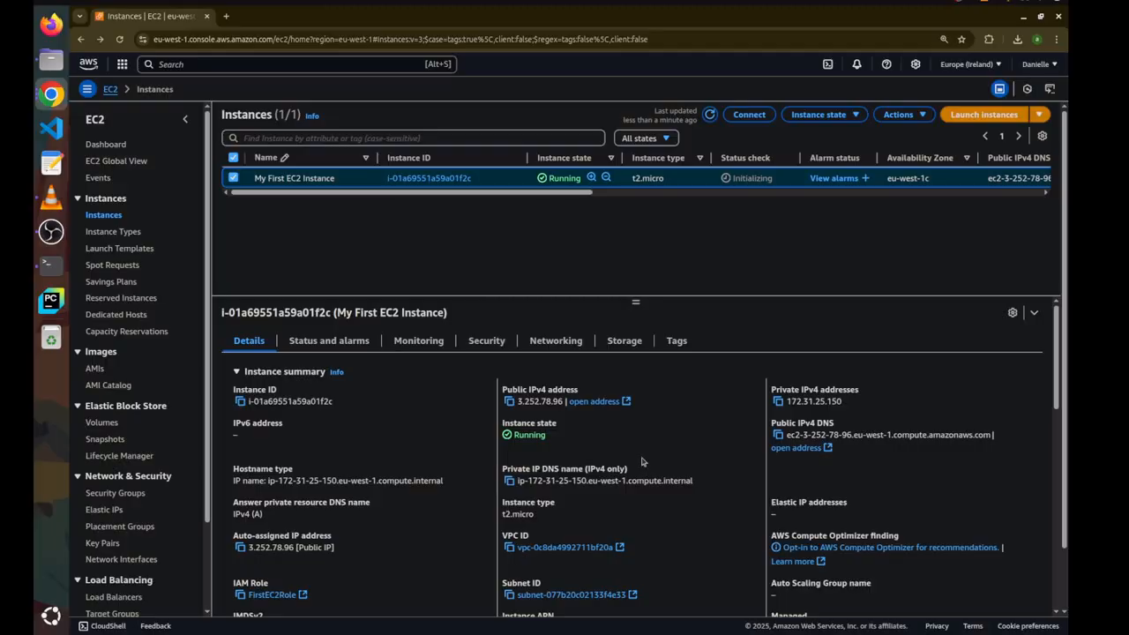
pyautogui.tripleClick(553, 401)
pyautogui.click(792, 361)
pyautogui.moveTo(1057, 335)
pyautogui.mouseDown()
pyautogui.moveTo(1047, 394)
pyautogui.moveTo(1043, 339)
pyautogui.mouseUp()
pyautogui.scroll(-2, 822, 423)
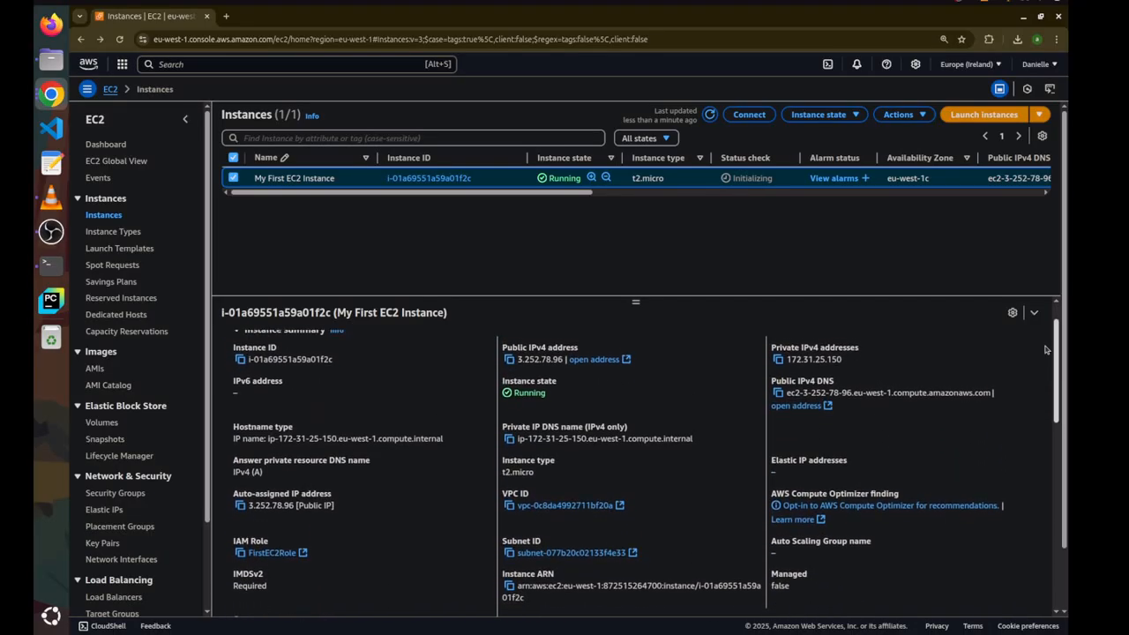
pyautogui.moveTo(823, 423); pyautogui.dragTo(773, 402)
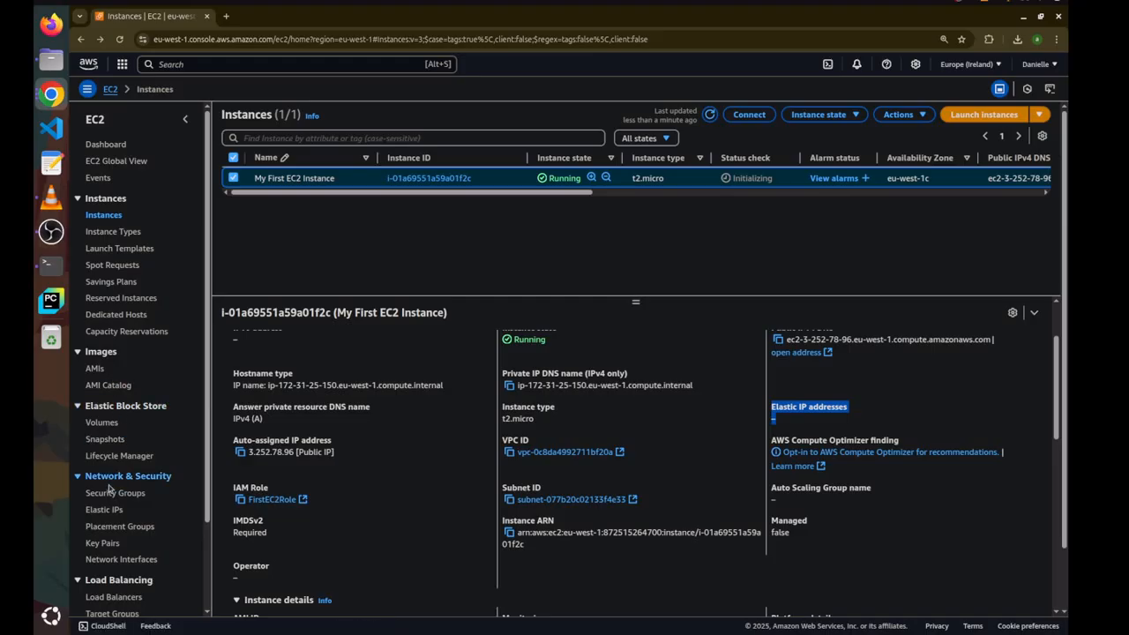
# Open the Elastic IP addresses page, keep the instances list in a separate browser tab, and close the duplicate Elastic IP page
pyautogui.click(105, 510)
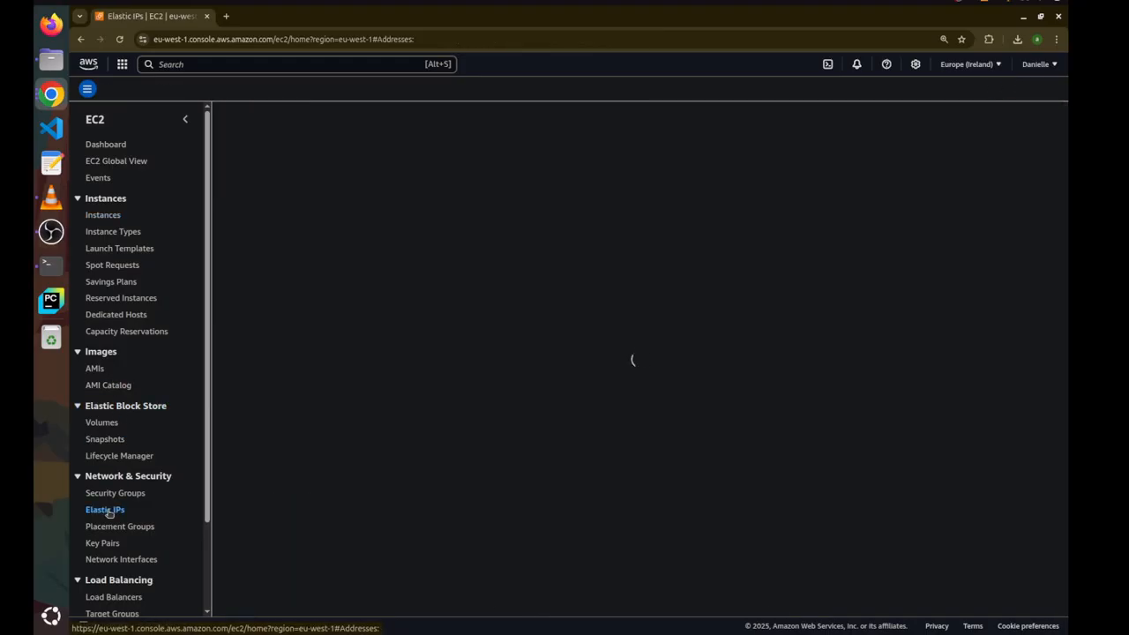
pyautogui.rightClick(108, 513)
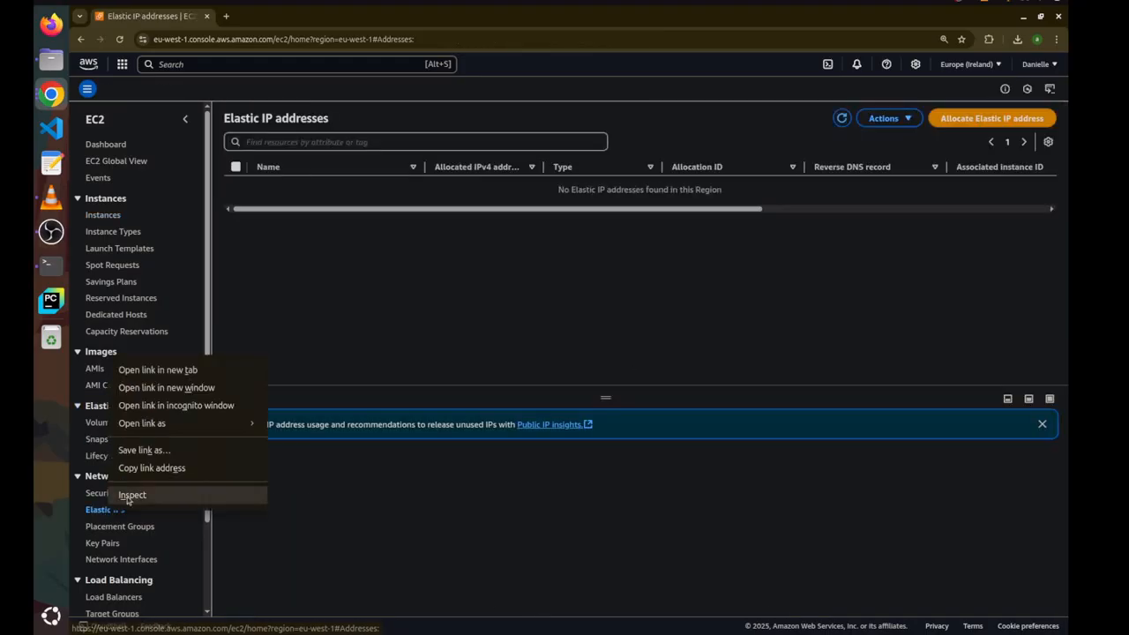
pyautogui.click(150, 369)
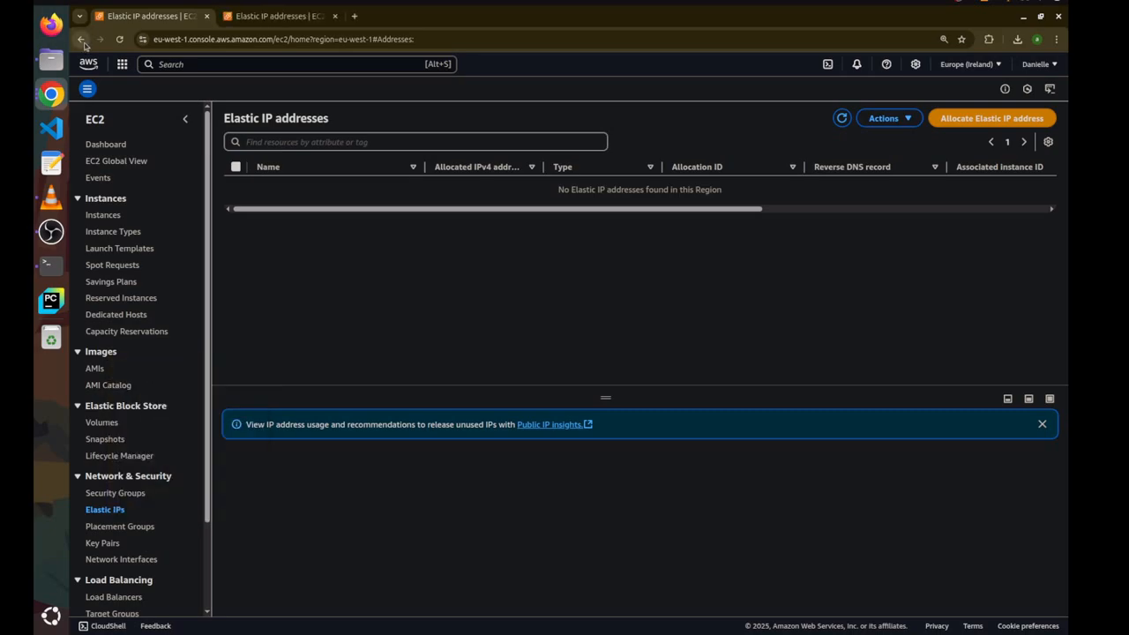
pyautogui.middleClick(81, 39)
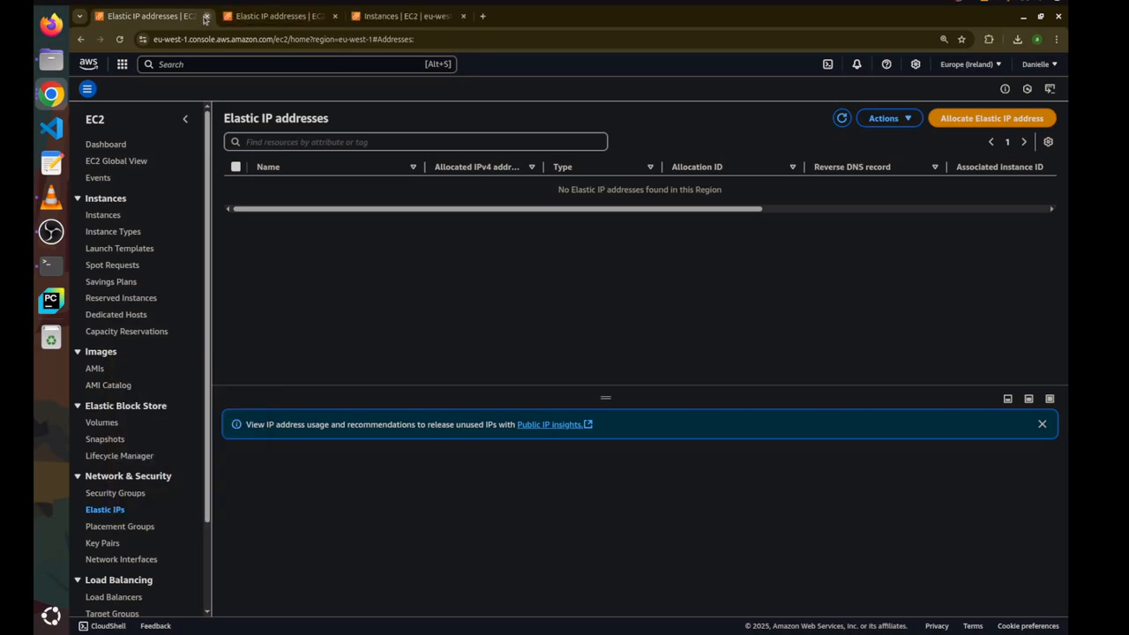
pyautogui.middleClick(250, 19)
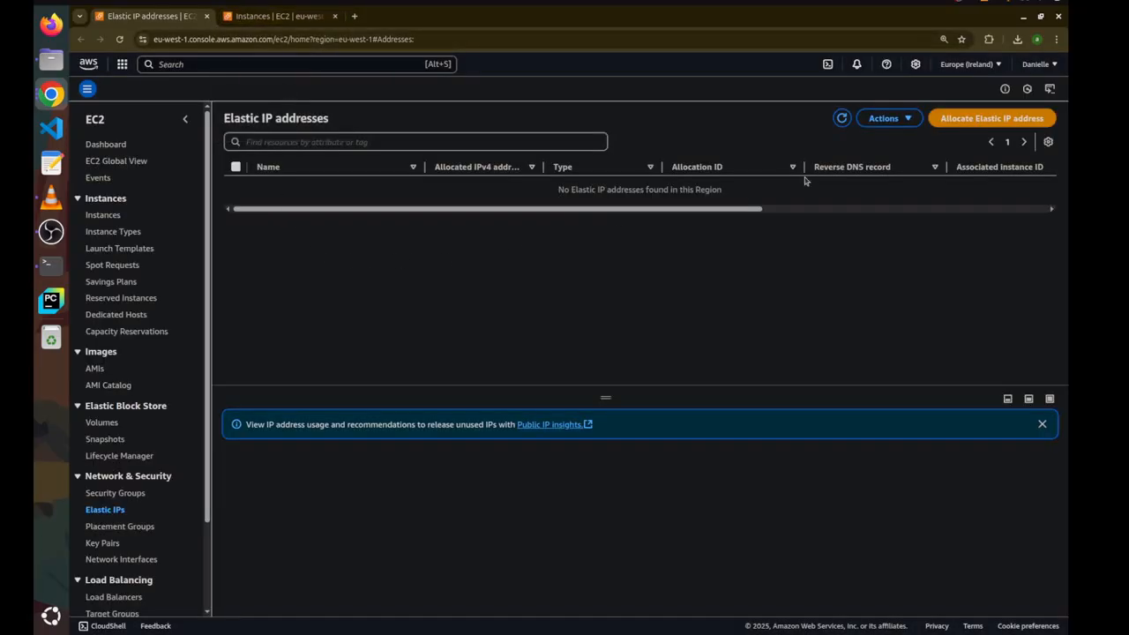
# Allocate an Elastic IP address from Amazon's pool of IPv4 addresses and dismiss the success notification
pyautogui.hotkey('alt', 'Tab')
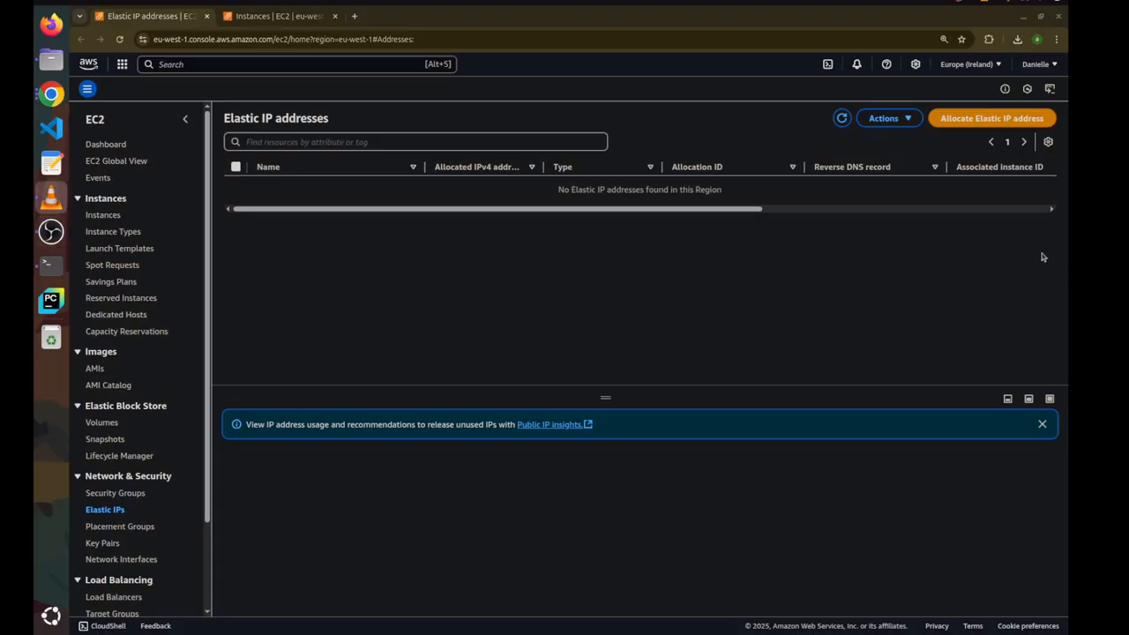
pyautogui.click(983, 126)
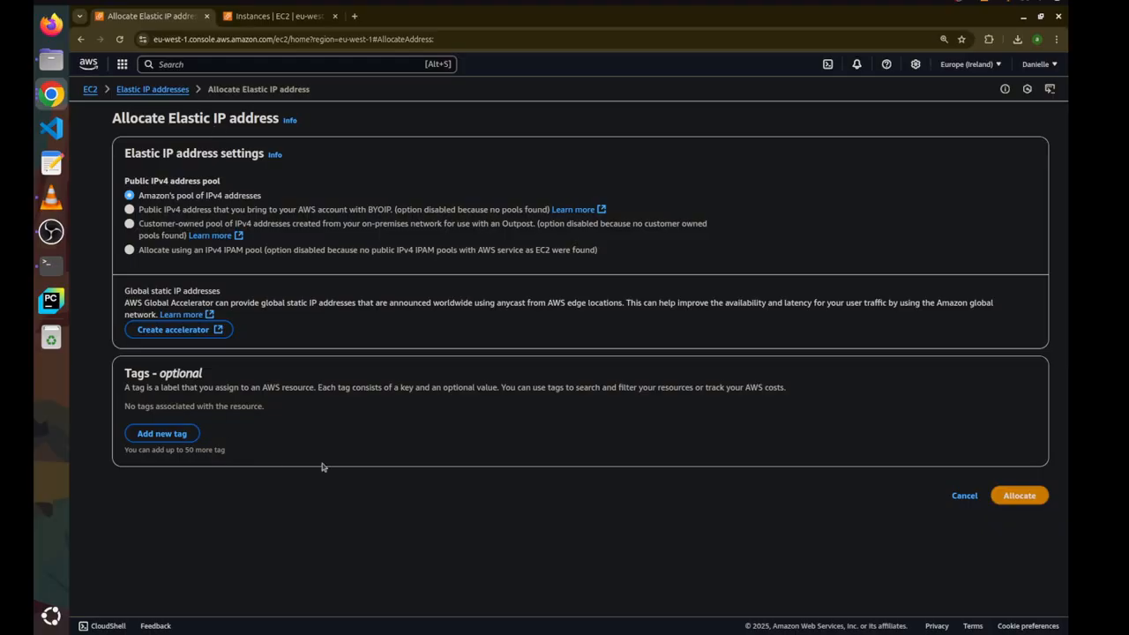
pyautogui.click(1006, 498)
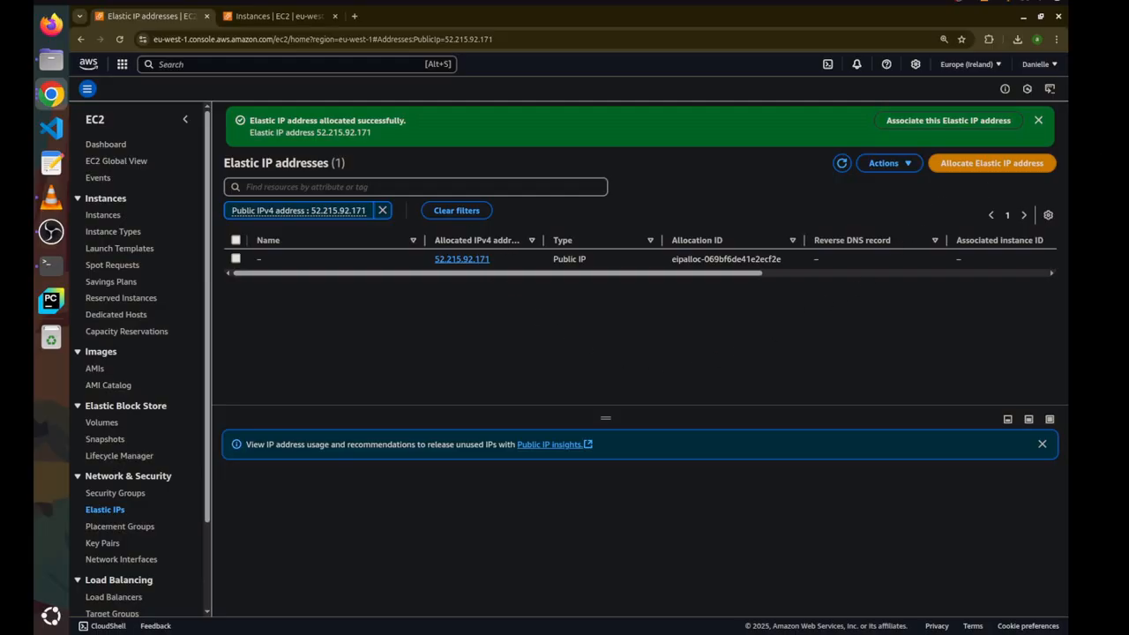
pyautogui.hotkey('alt', 'Tab')
pyautogui.hotkey('alt', 'Tab')
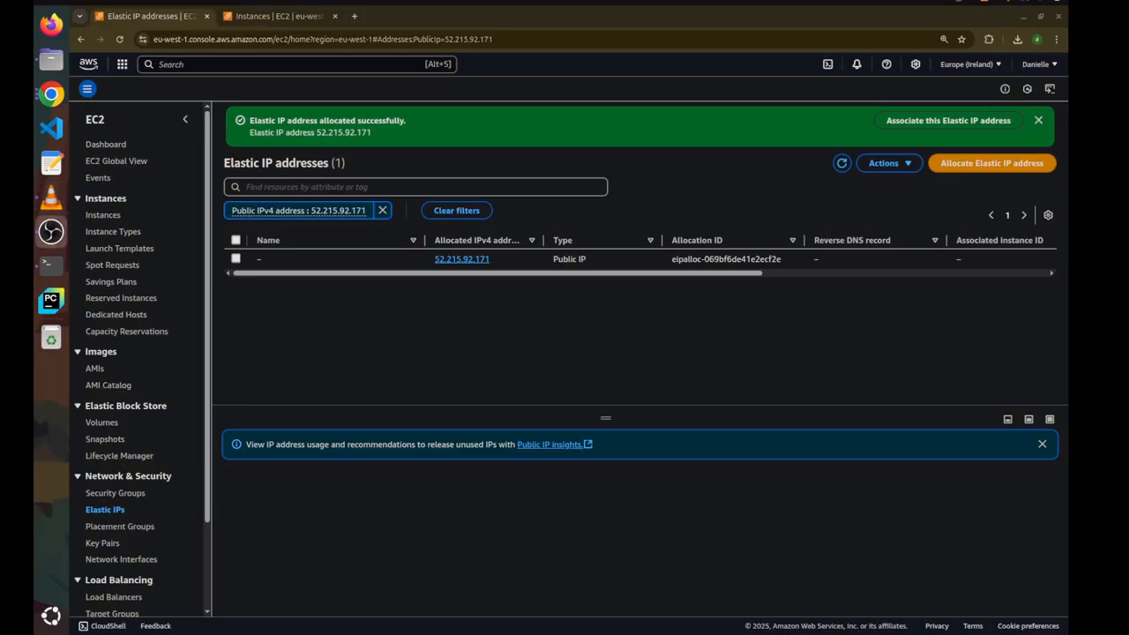
pyautogui.hotkey('alt', 'Tab')
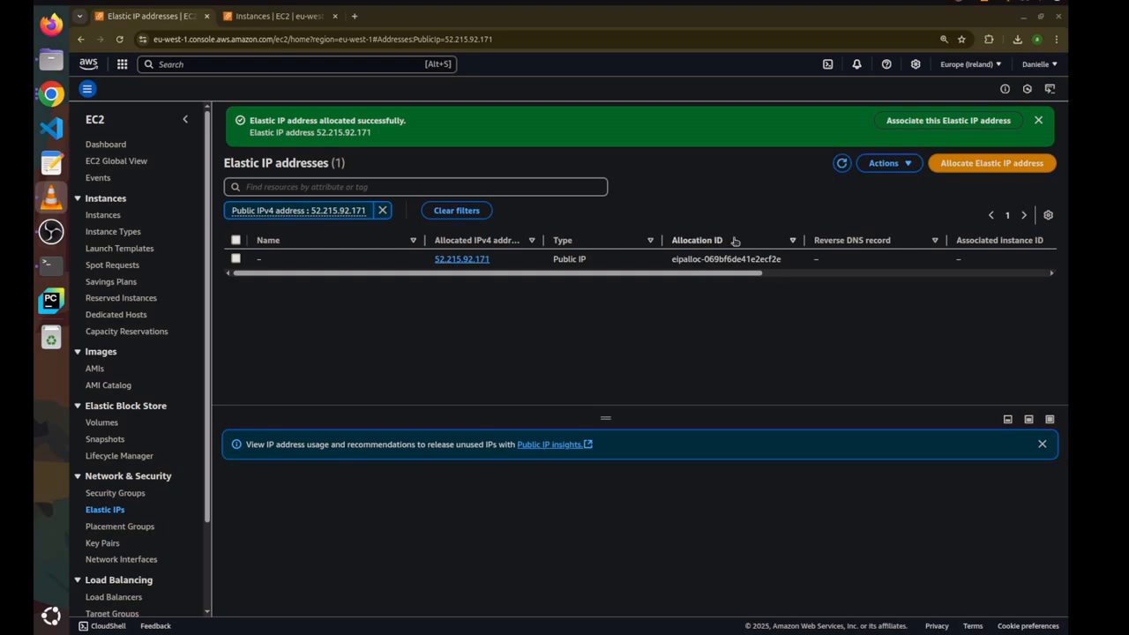
pyautogui.click(1038, 121)
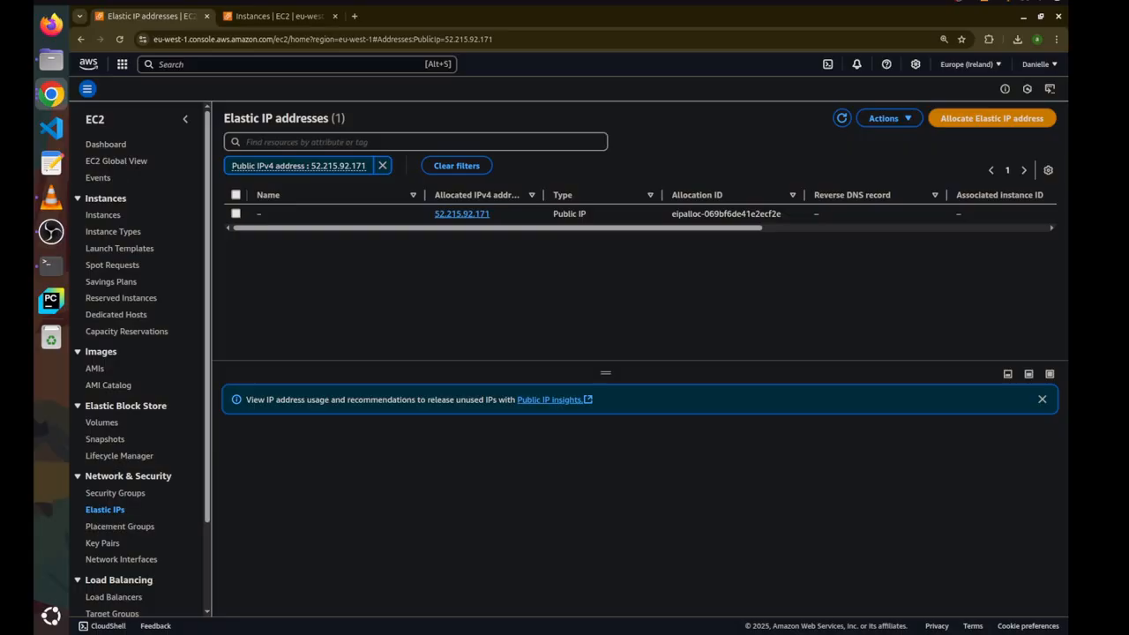
pyautogui.hotkey('alt', 'Tab')
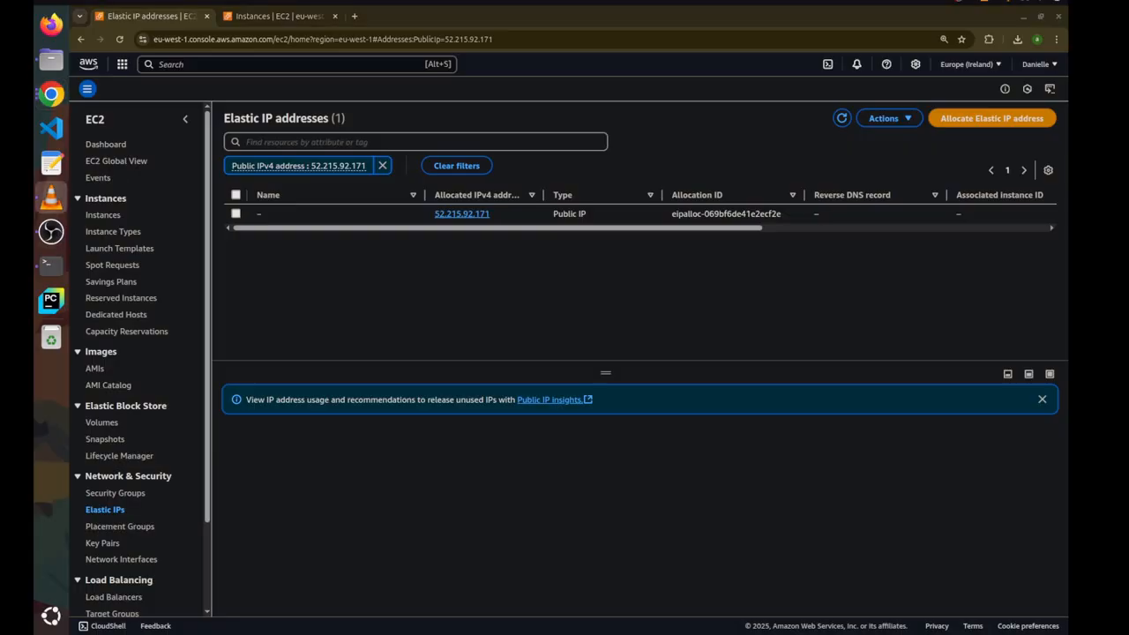
pyautogui.hotkey('alt', 'Tab')
pyautogui.hotkey('alt', 'Tab')
# Associate the Elastic IP address 52.215.92.171 with My First EC2 Instance, leaving the private IP address unspecified
pyautogui.click(471, 217)
pyautogui.rightClick(471, 217)
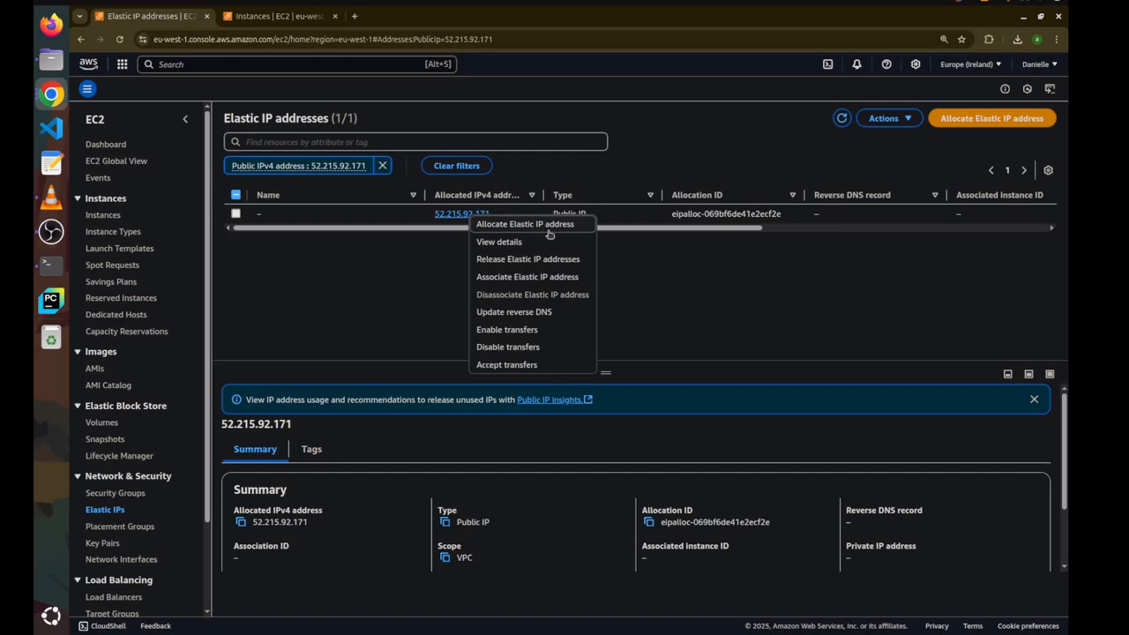
pyautogui.click(548, 277)
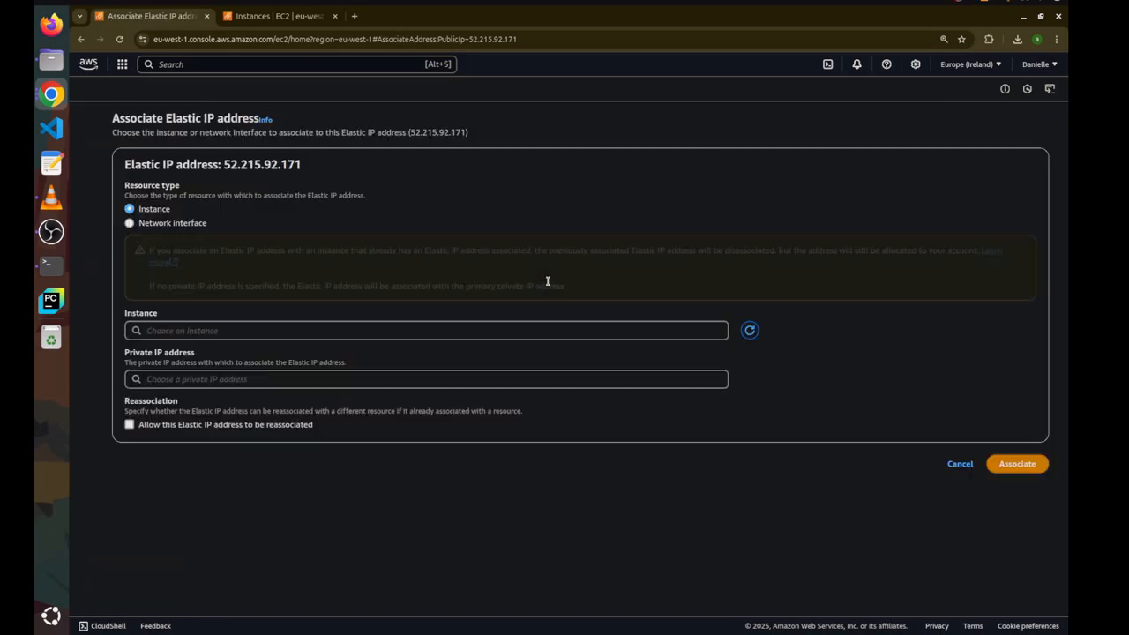
pyautogui.click(403, 331)
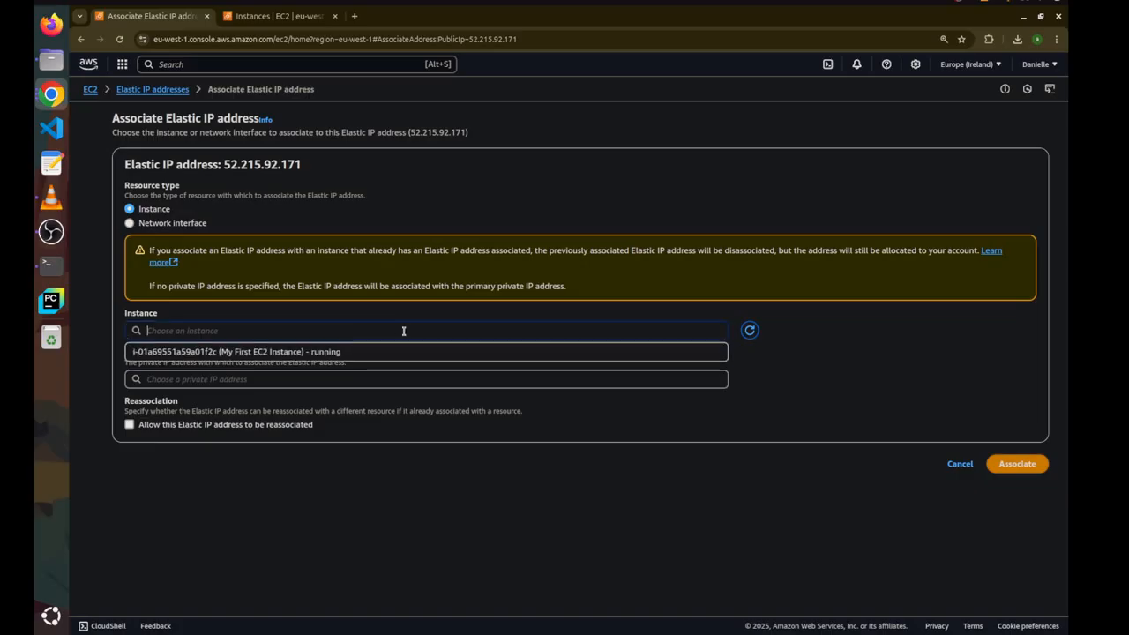
pyautogui.click(355, 354)
pyautogui.click(291, 382)
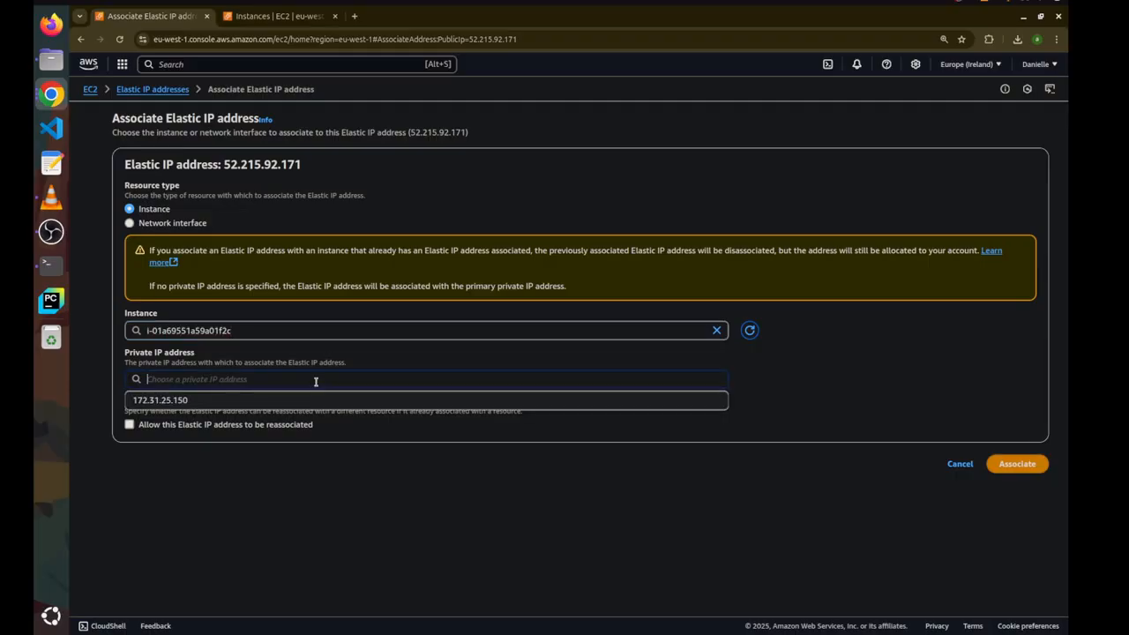
pyautogui.click(465, 359)
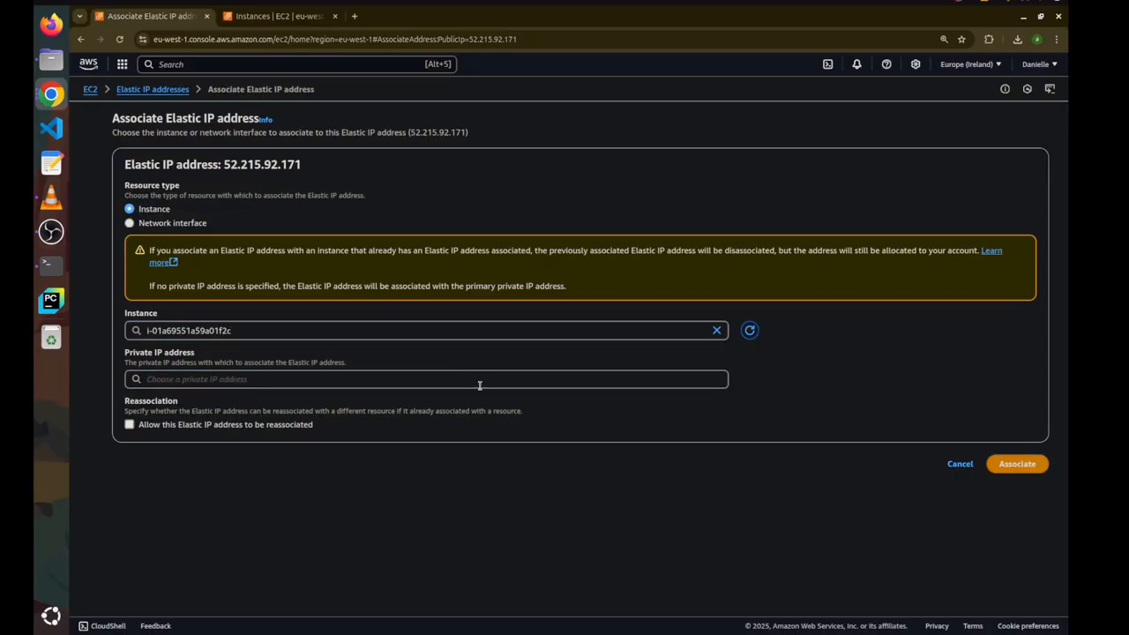
pyautogui.click(1038, 466)
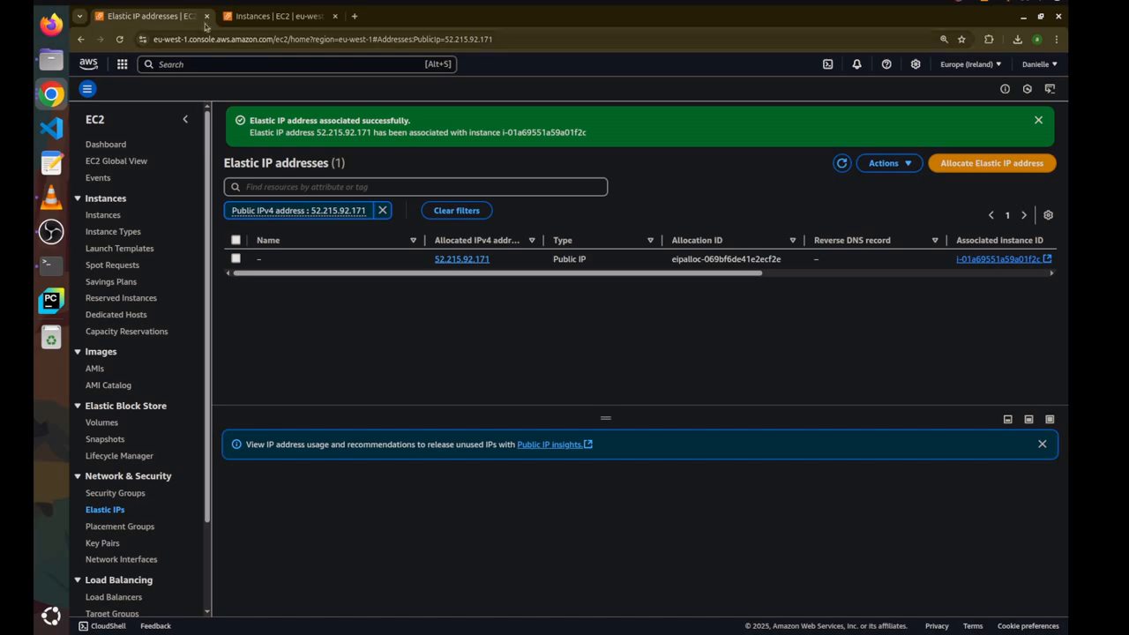
# Refresh the instances list and examine the public IPv4 address and Elastic IP addresses fields of My First EC2 Instance
pyautogui.click(260, 17)
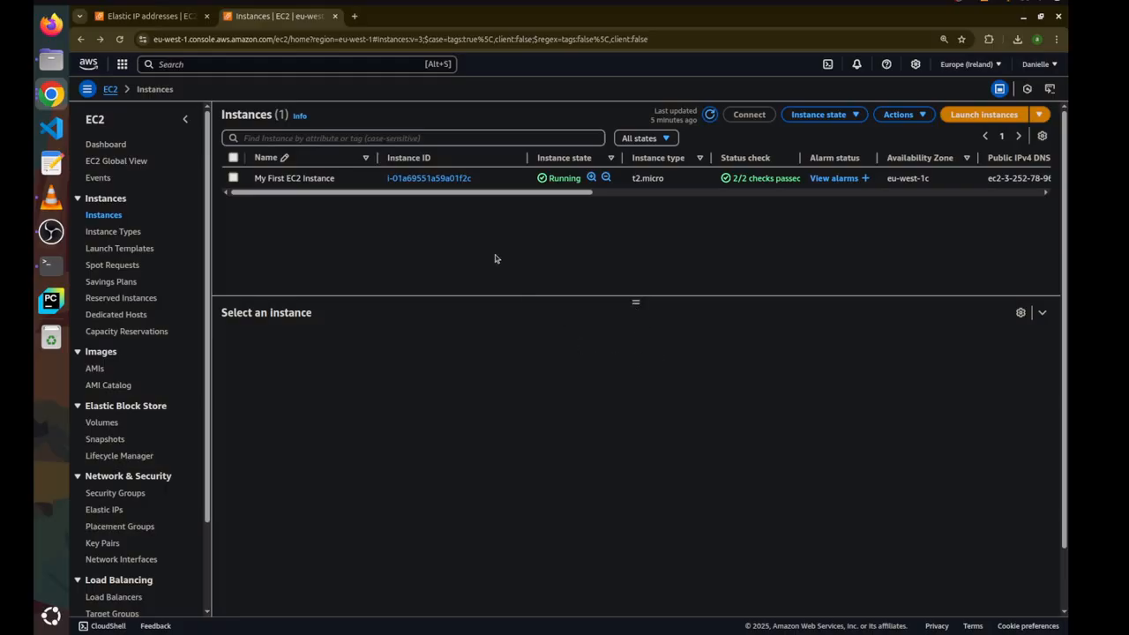
pyautogui.click(709, 114)
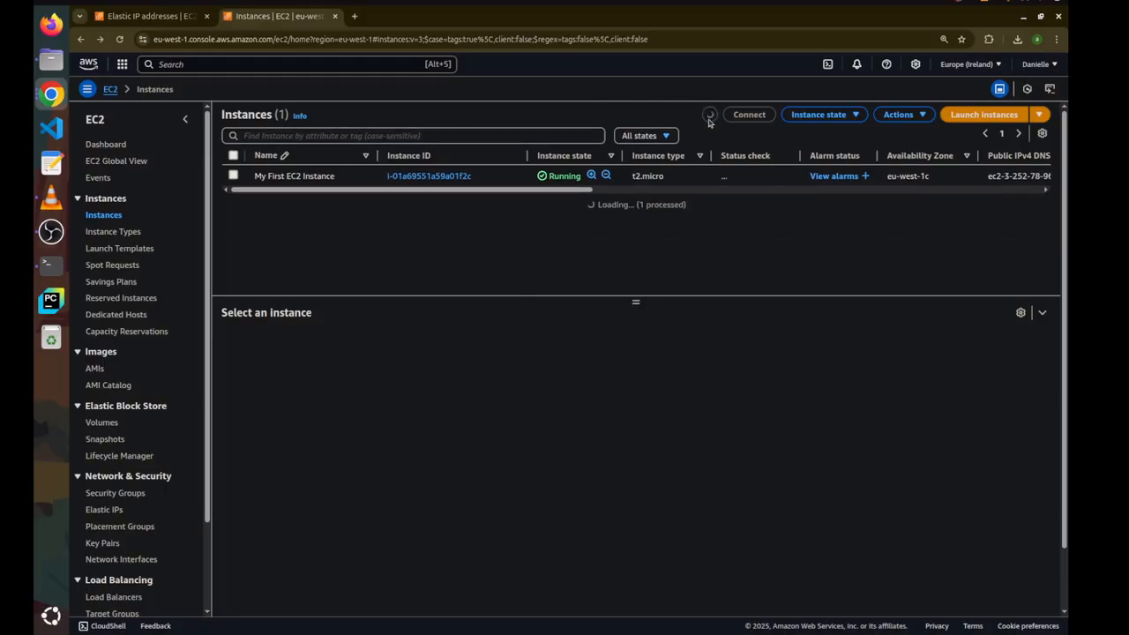
pyautogui.click(234, 177)
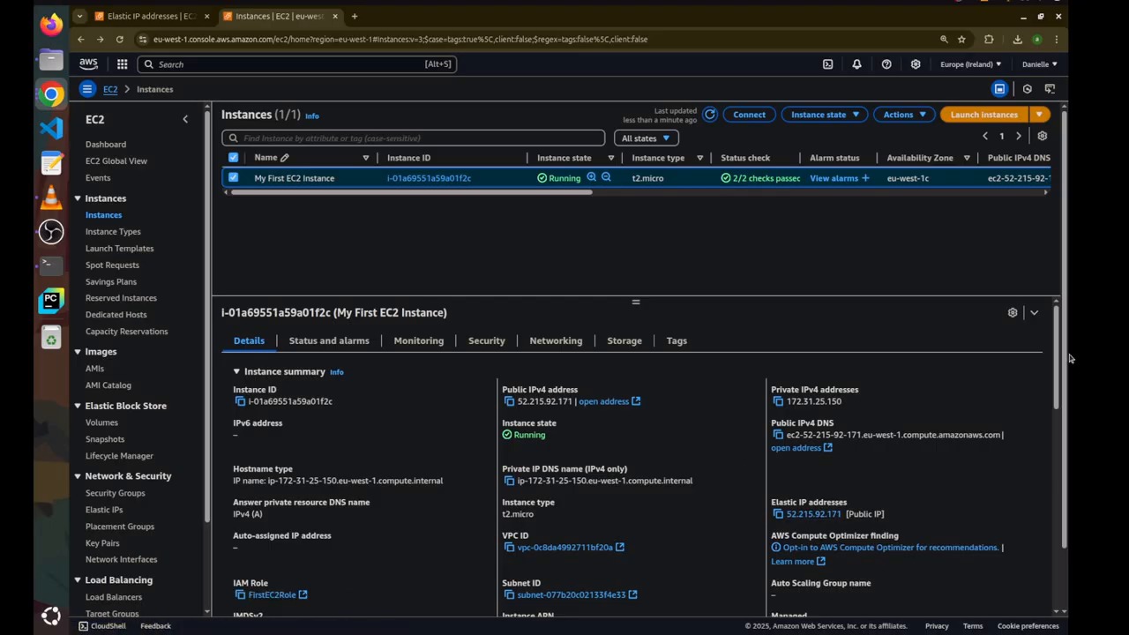
pyautogui.scroll(-1, 1055, 361)
pyautogui.moveTo(1055, 361); pyautogui.dragTo(1055, 392)
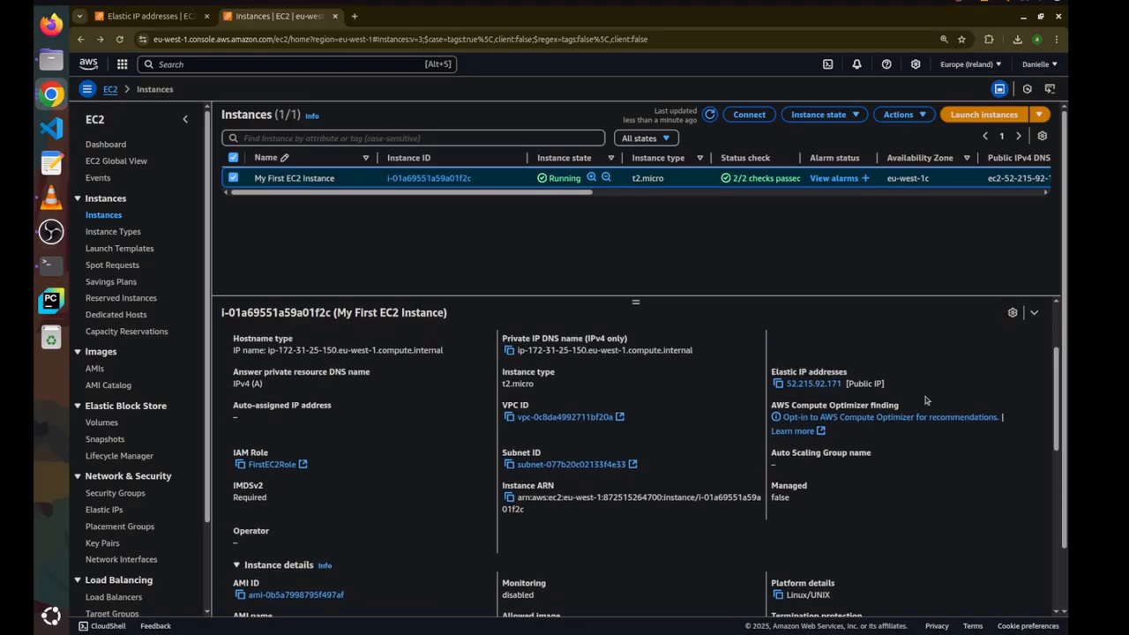
pyautogui.moveTo(856, 383); pyautogui.dragTo(790, 353)
pyautogui.click(789, 353)
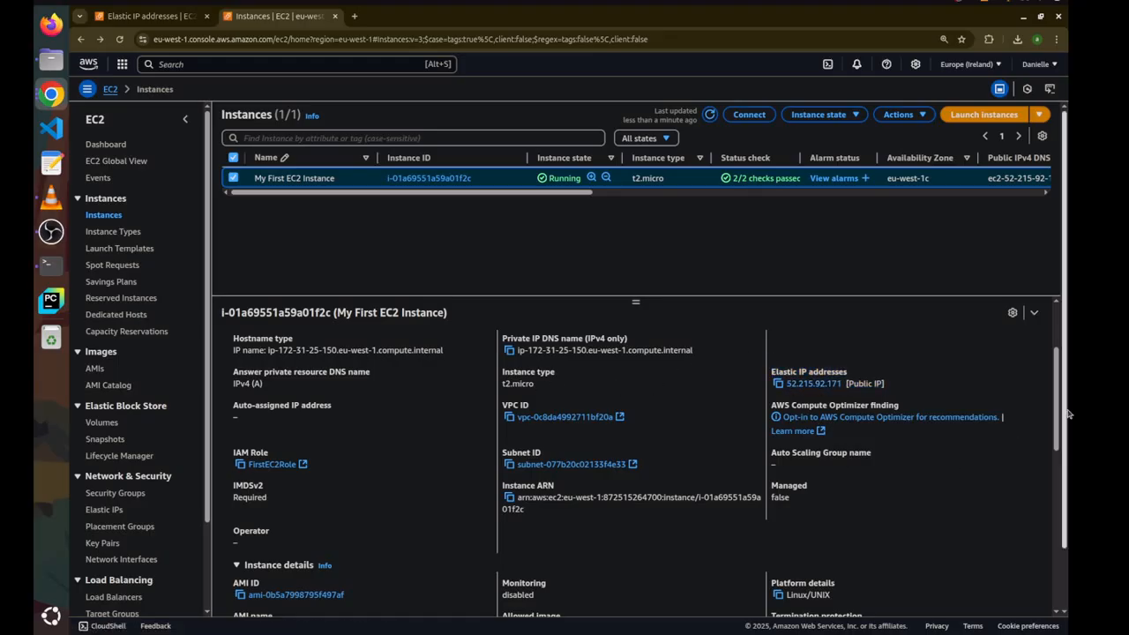
pyautogui.moveTo(1056, 394); pyautogui.dragTo(1034, 406)
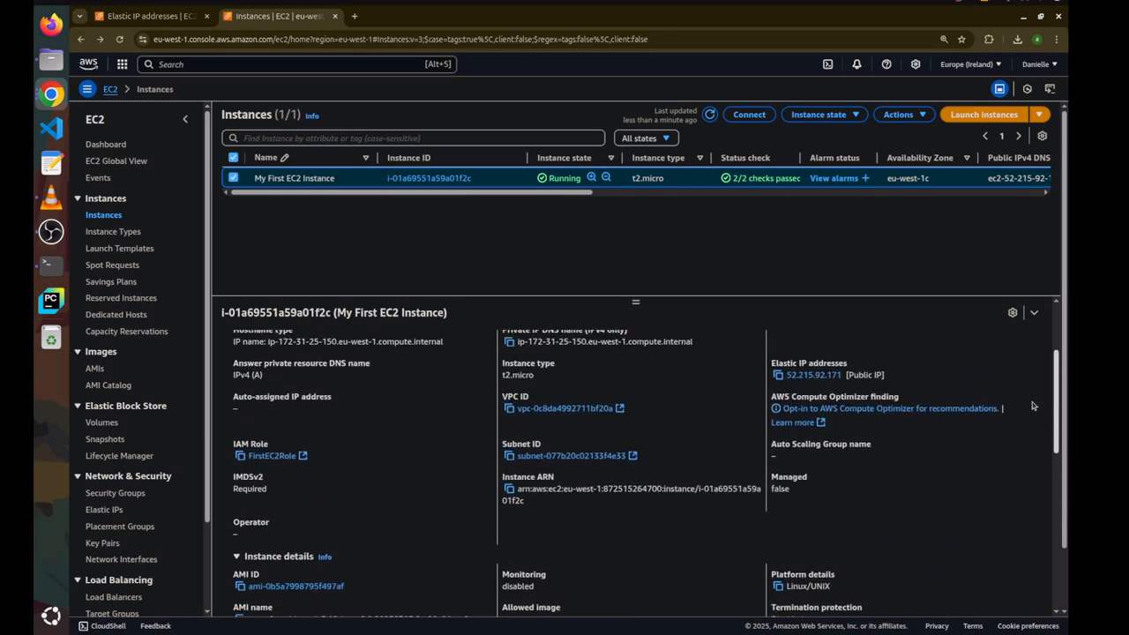
# Open the details of the instance's Elastic IP address and examine its allocated address, type, scope and network interface owner fields
pyautogui.click(812, 375)
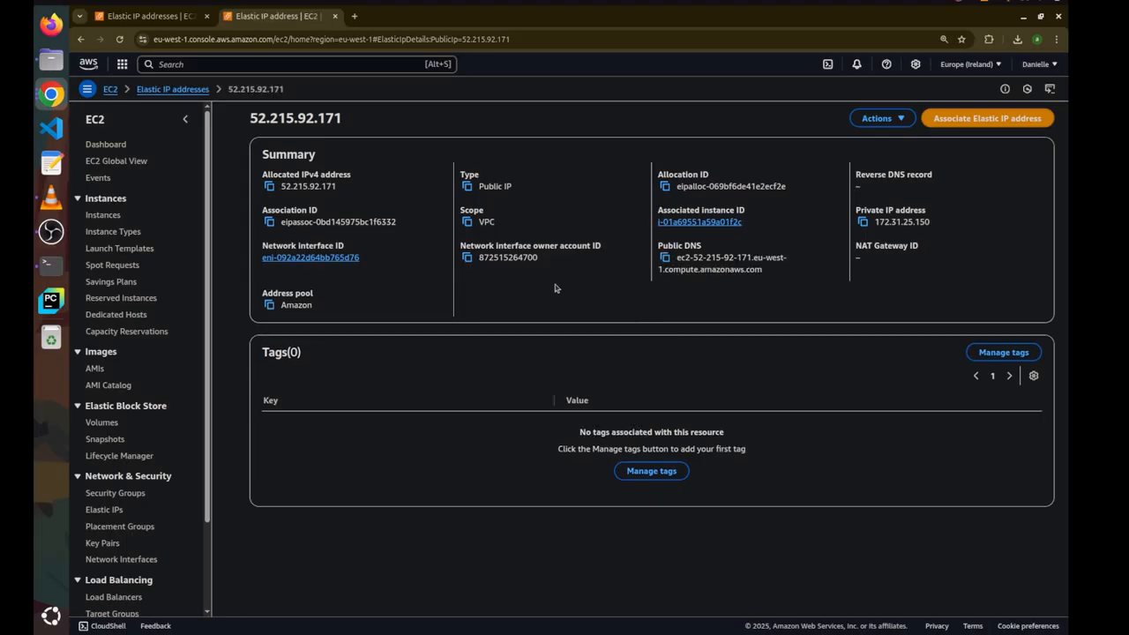
pyautogui.doubleClick(328, 185)
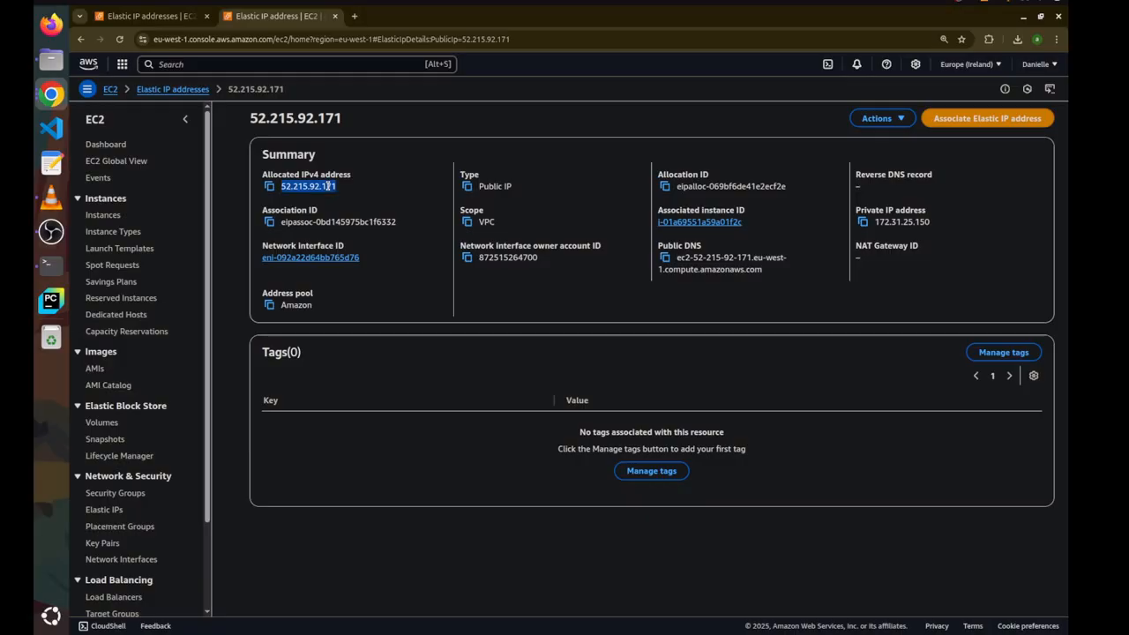
pyautogui.doubleClick(488, 187)
pyautogui.doubleClick(486, 222)
pyautogui.doubleClick(503, 257)
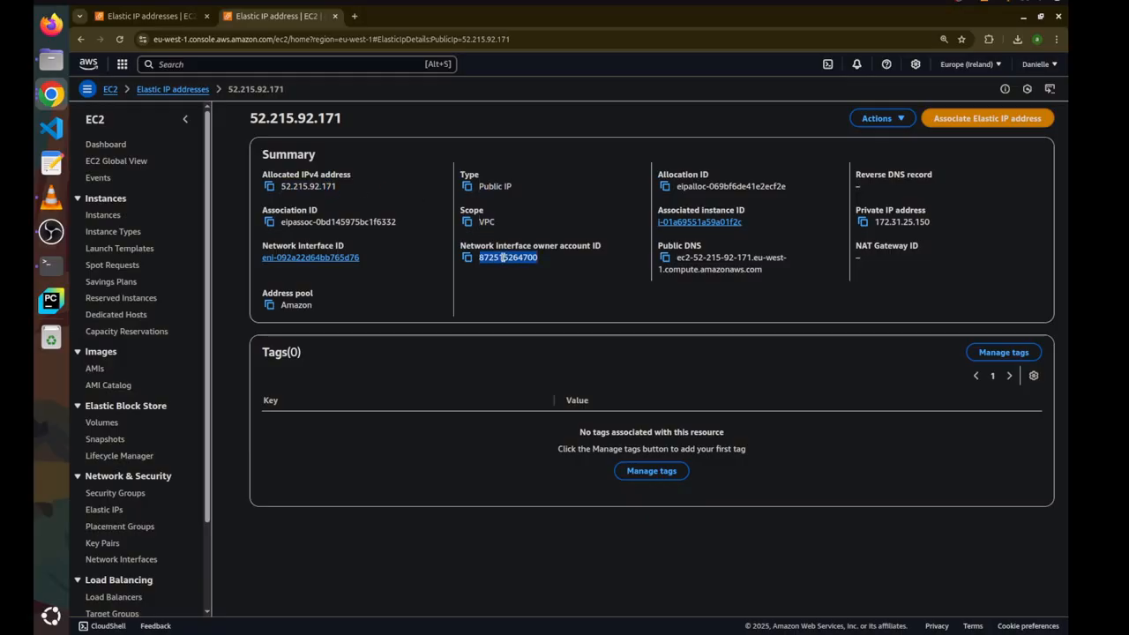
pyautogui.click(624, 340)
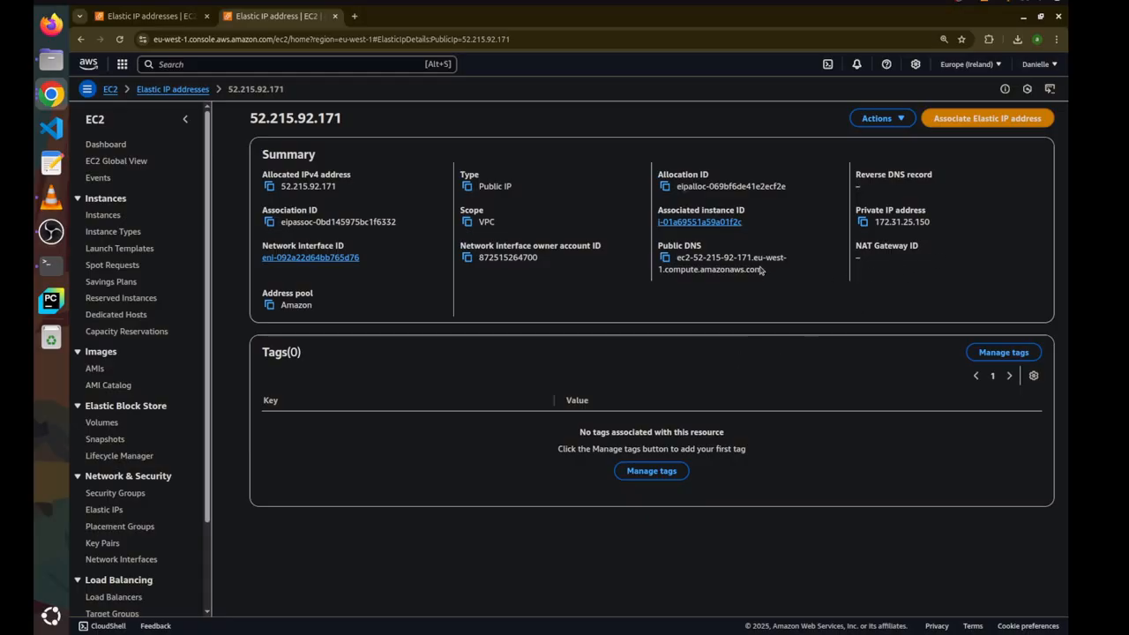
# Open the SSH client connection instructions for My First EC2 Instance from the instances list and copy the example ssh command
pyautogui.click(142, 16)
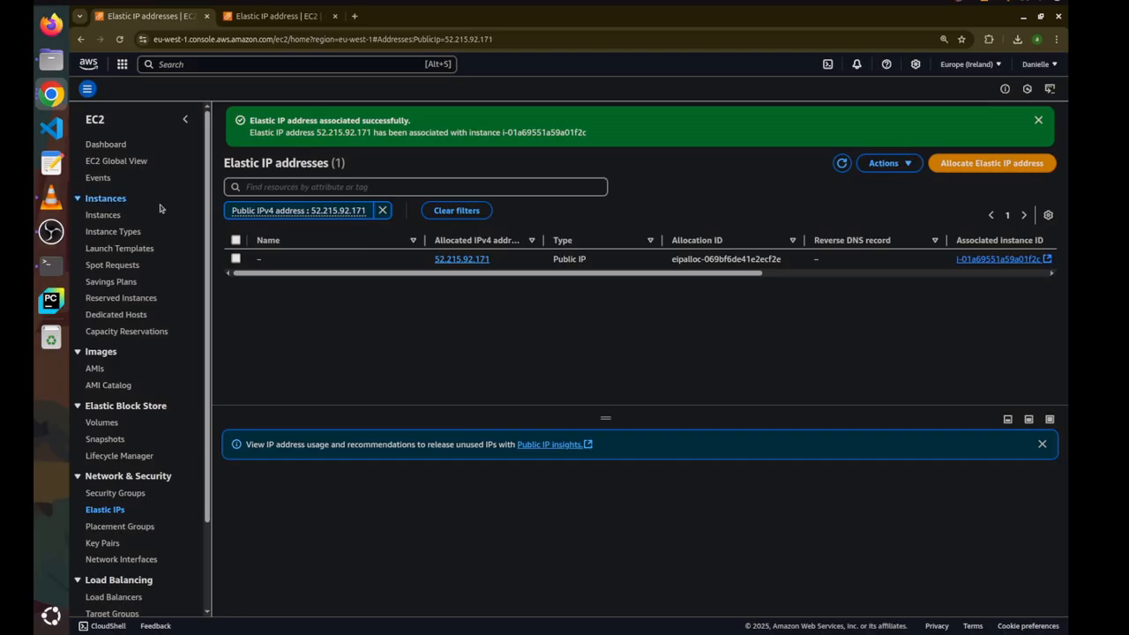
pyautogui.click(103, 214)
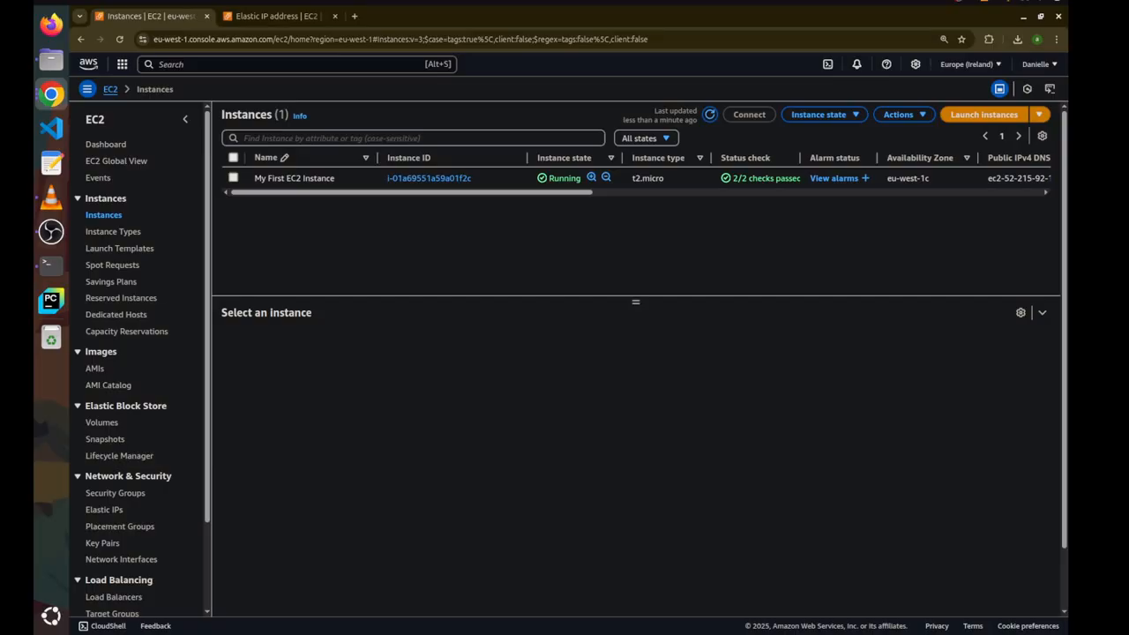
pyautogui.click(1070, 290)
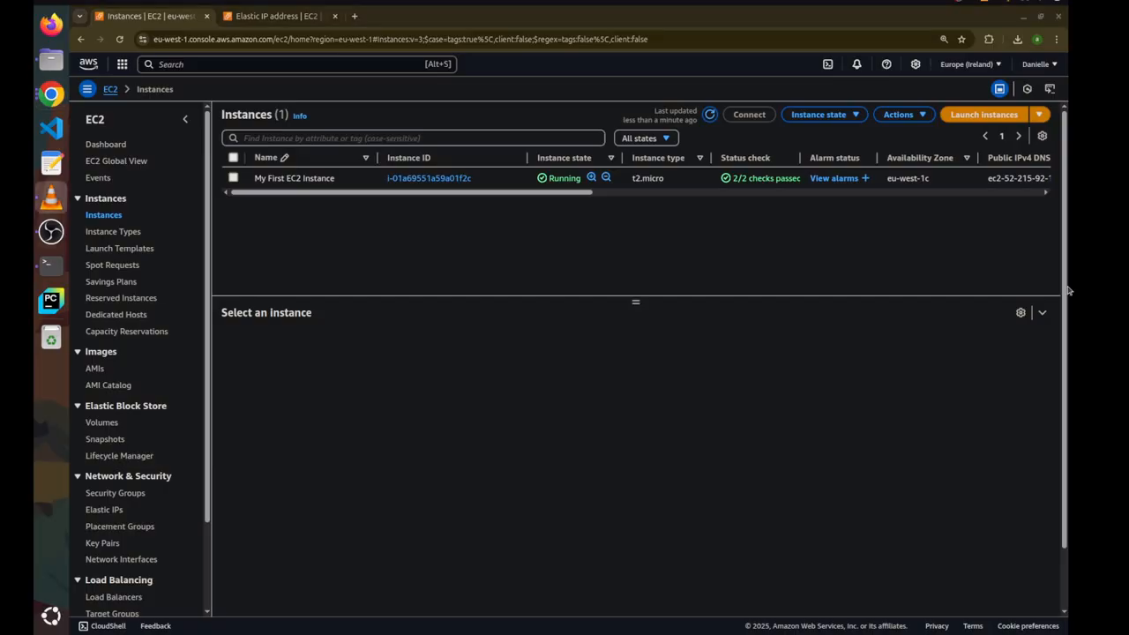
pyautogui.click(249, 178)
pyautogui.click(249, 177)
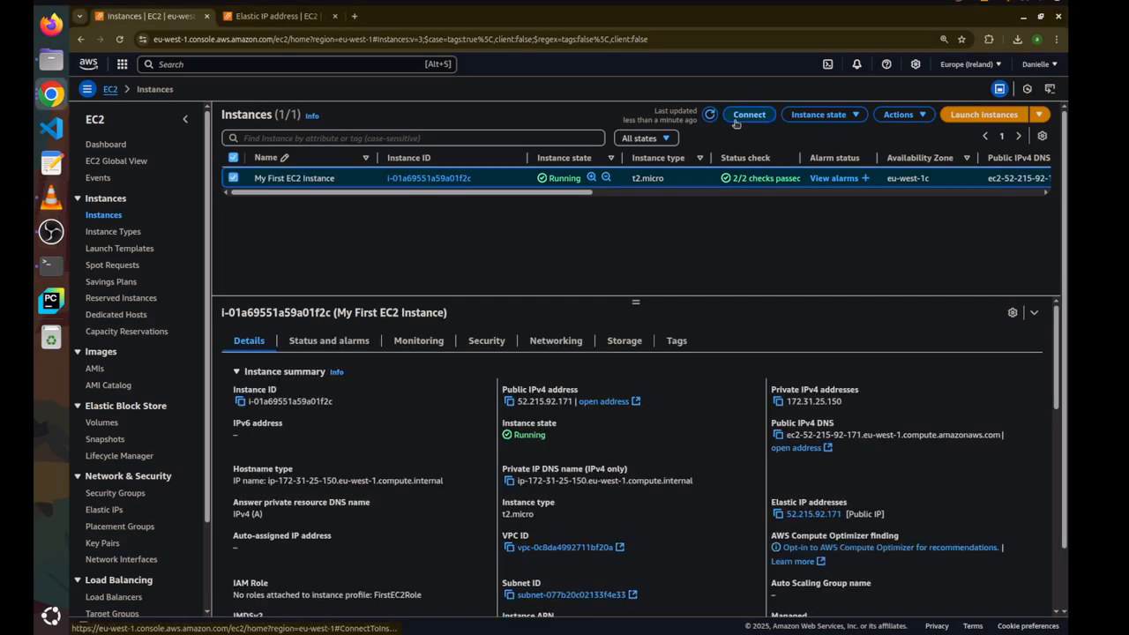
pyautogui.click(749, 114)
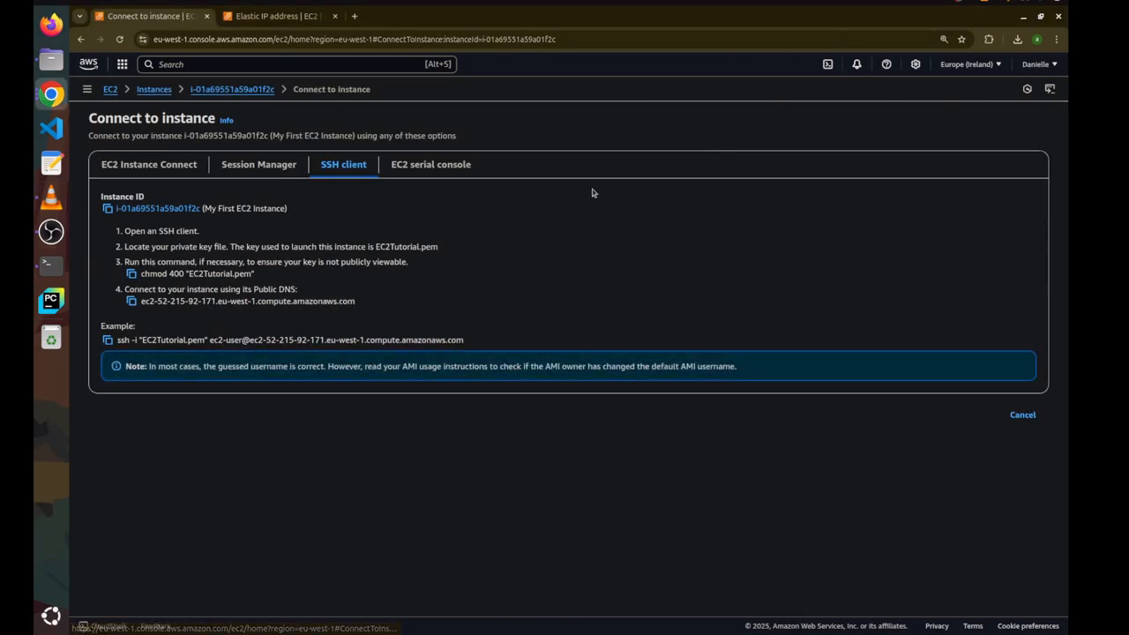
pyautogui.click(108, 340)
# Switch to the terminal, connect to the instance with the copied ssh command using EC2Tutorial.pem, and accept the host key with yes
pyautogui.click(50, 264)
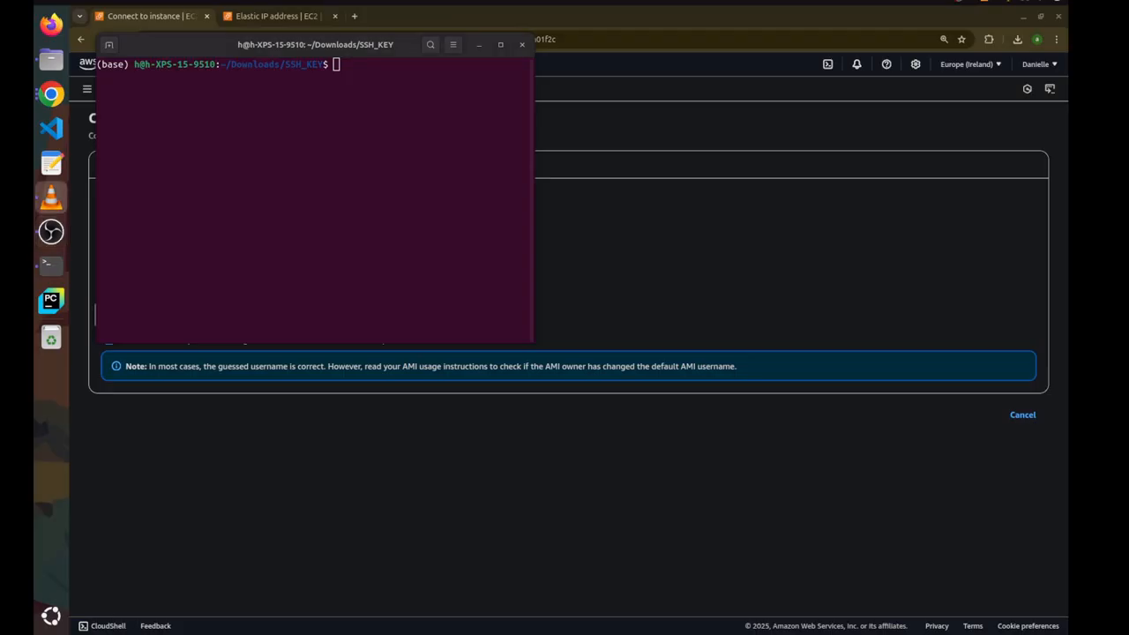
pyautogui.click(432, 197)
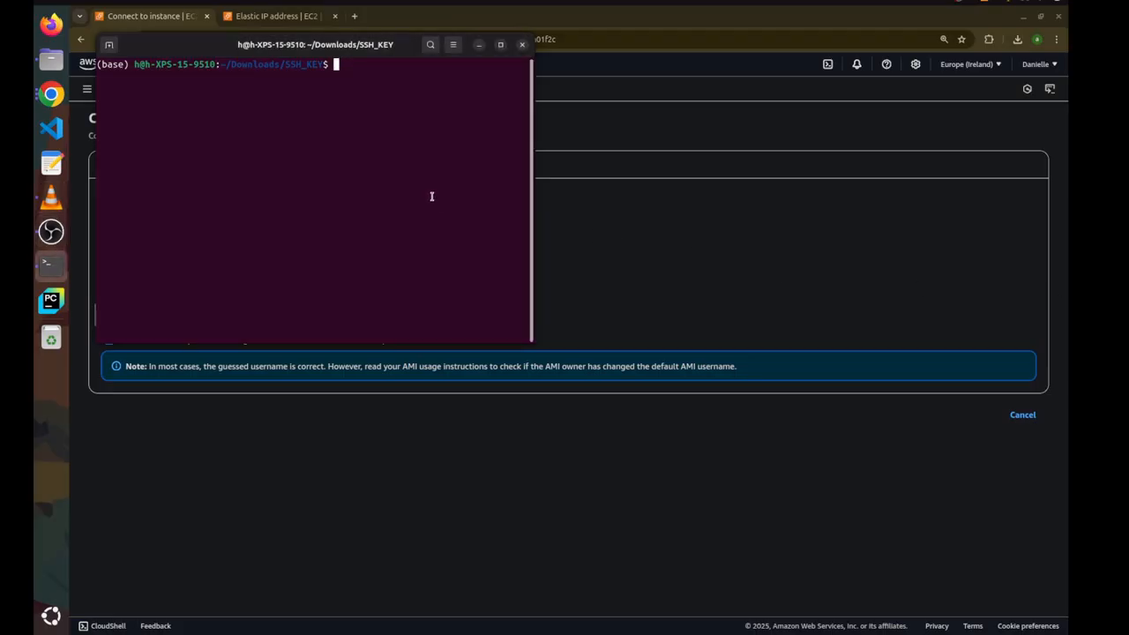
pyautogui.hotkey('ctrl', 'shift', 'v')
pyautogui.press('Return')
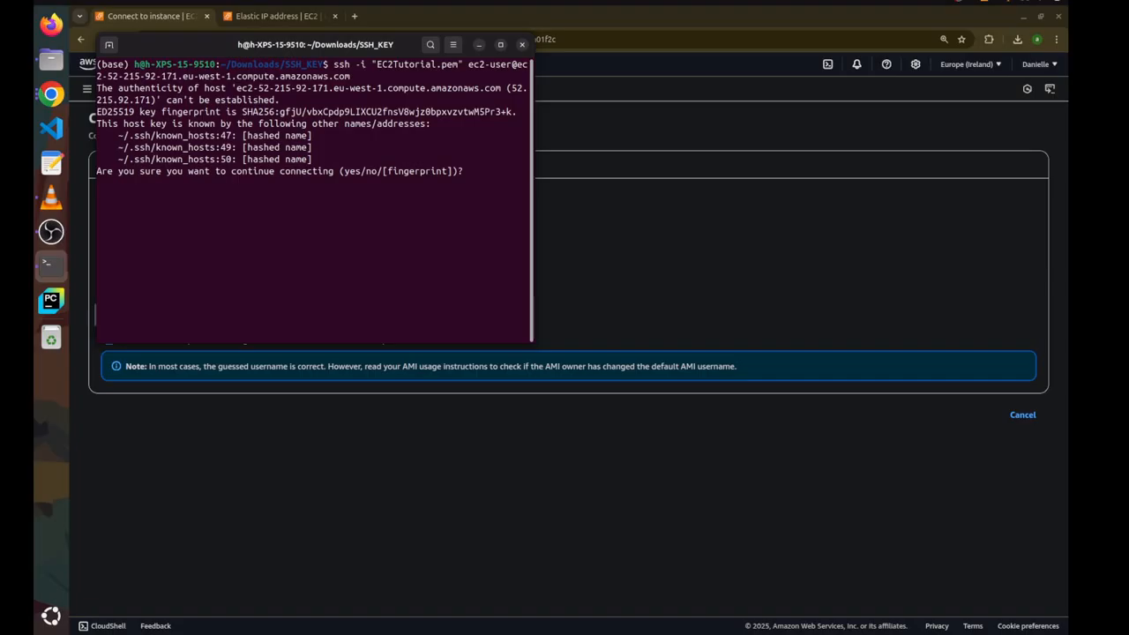
pyautogui.write('yes')
pyautogui.press('Return')
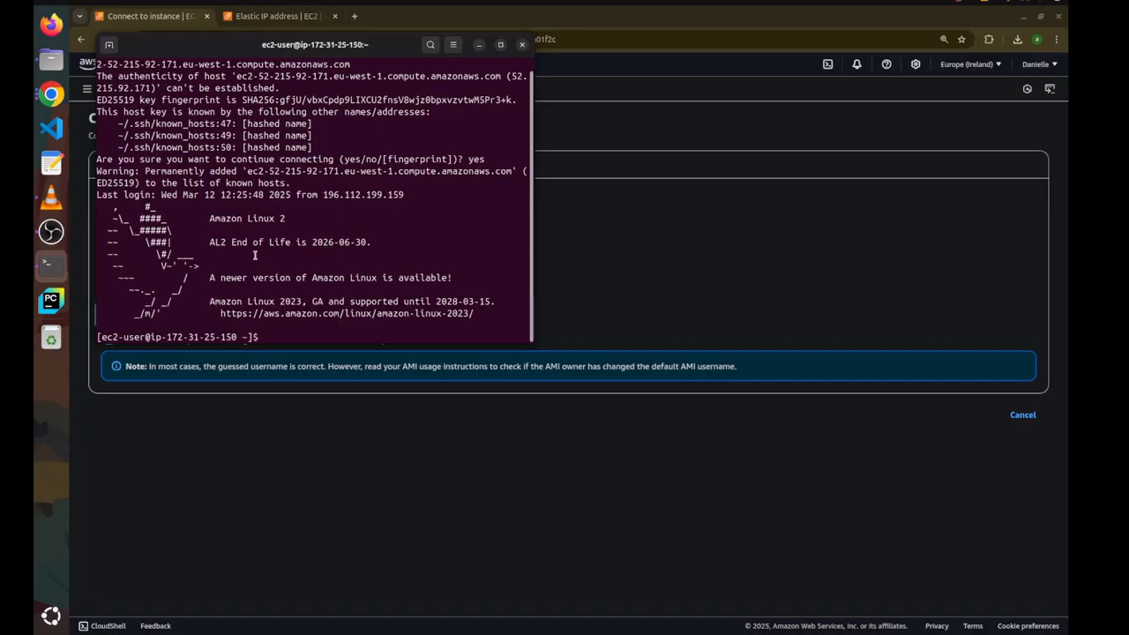
pyautogui.moveTo(236, 337); pyautogui.dragTo(529, 340)
pyautogui.click(614, 250)
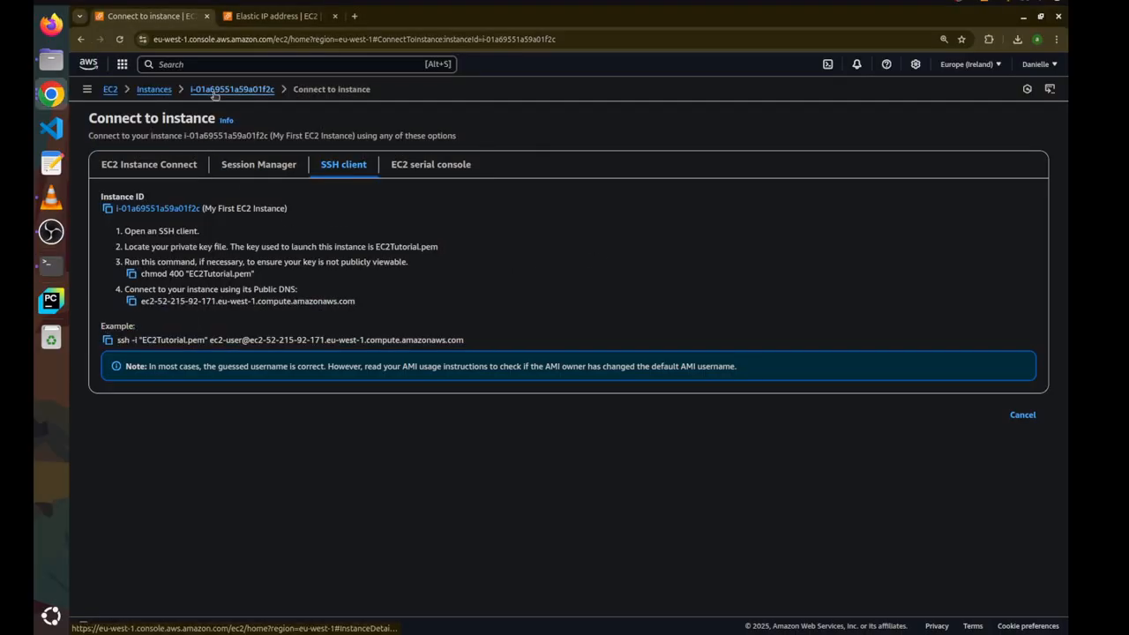
# Stop My First EC2 Instance from the browser's instances list and check its state, public IPv4 address and Elastic IP address
pyautogui.click(154, 90)
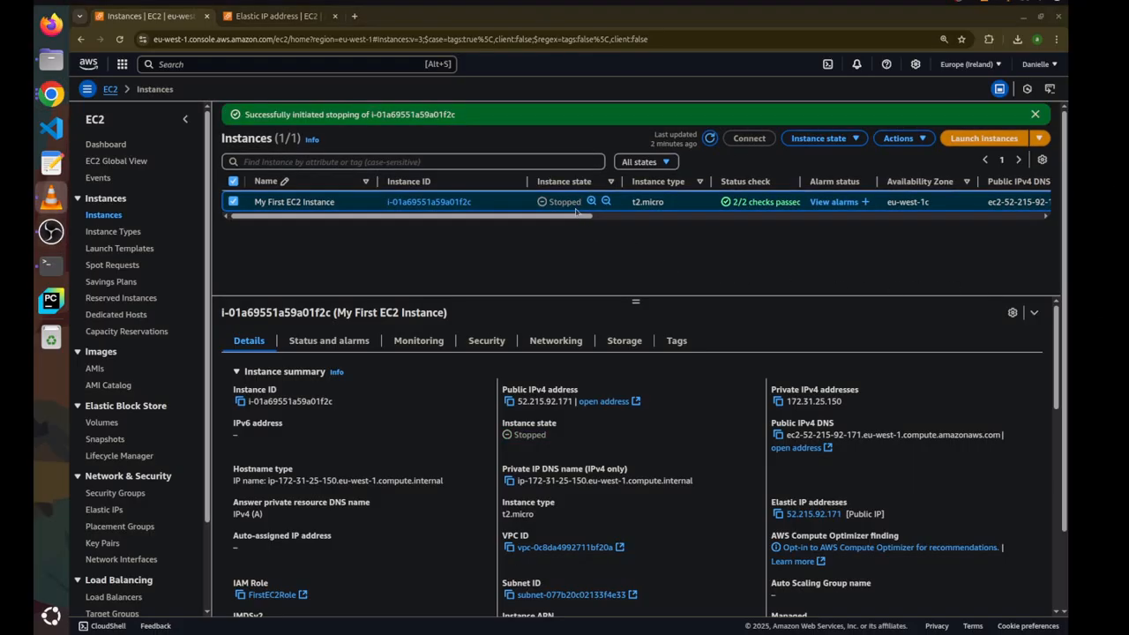
pyautogui.doubleClick(566, 201)
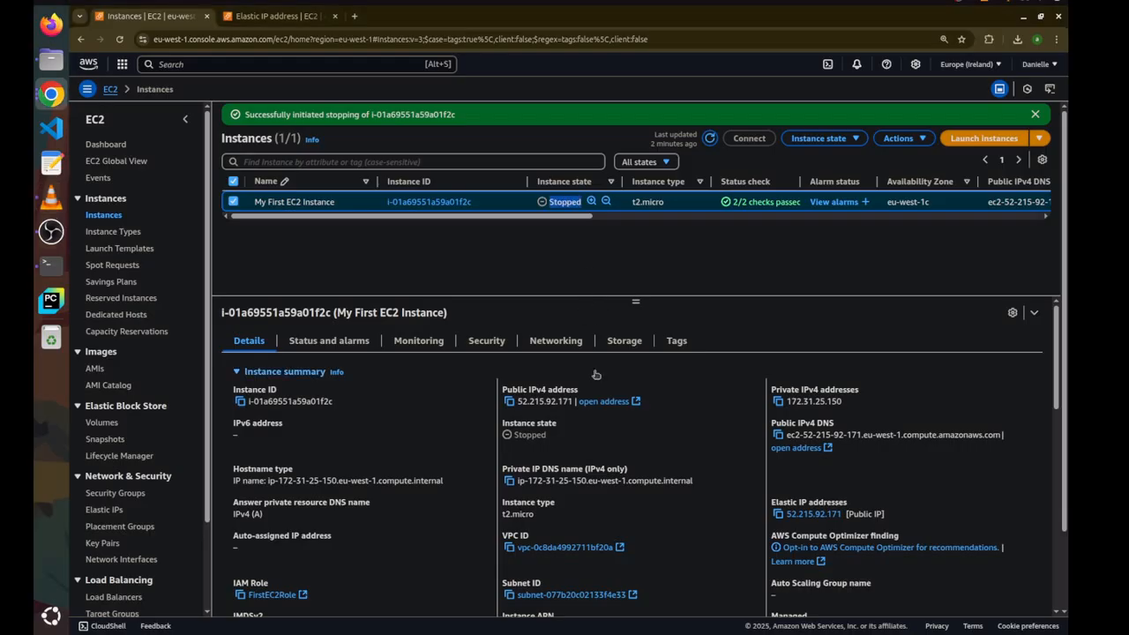
pyautogui.doubleClick(557, 401)
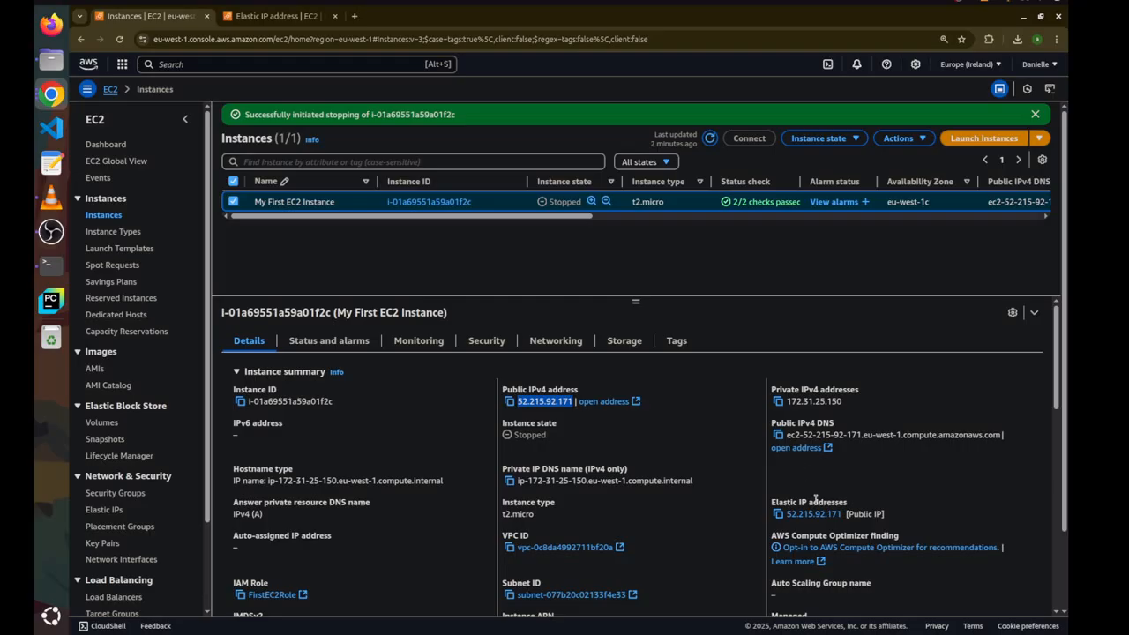
pyautogui.moveTo(844, 515); pyautogui.dragTo(909, 516)
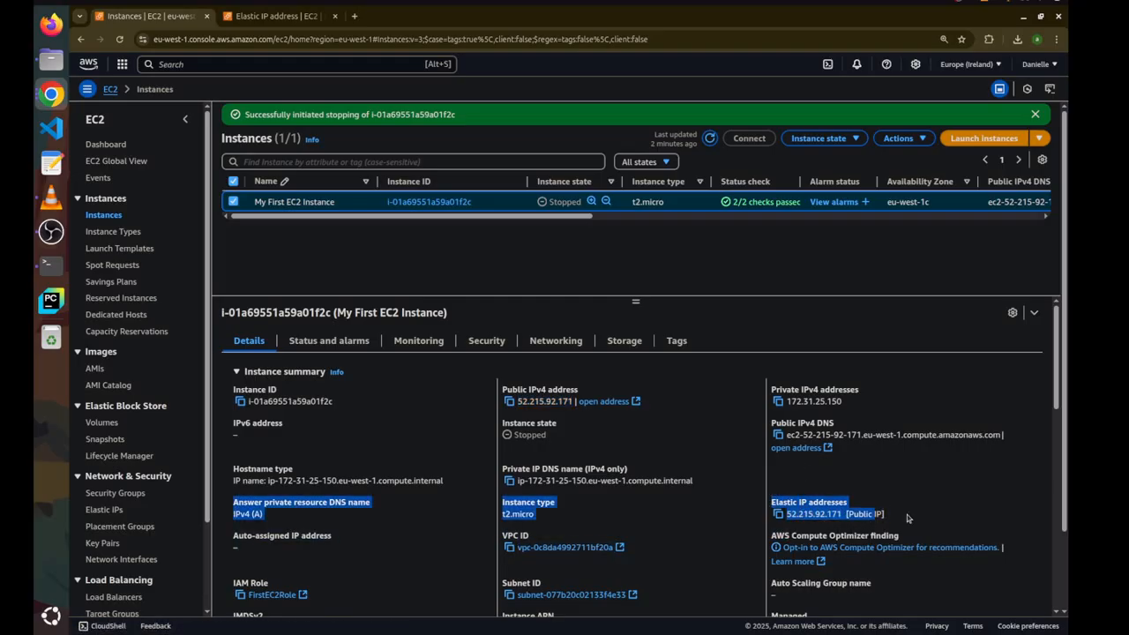
pyautogui.click(908, 516)
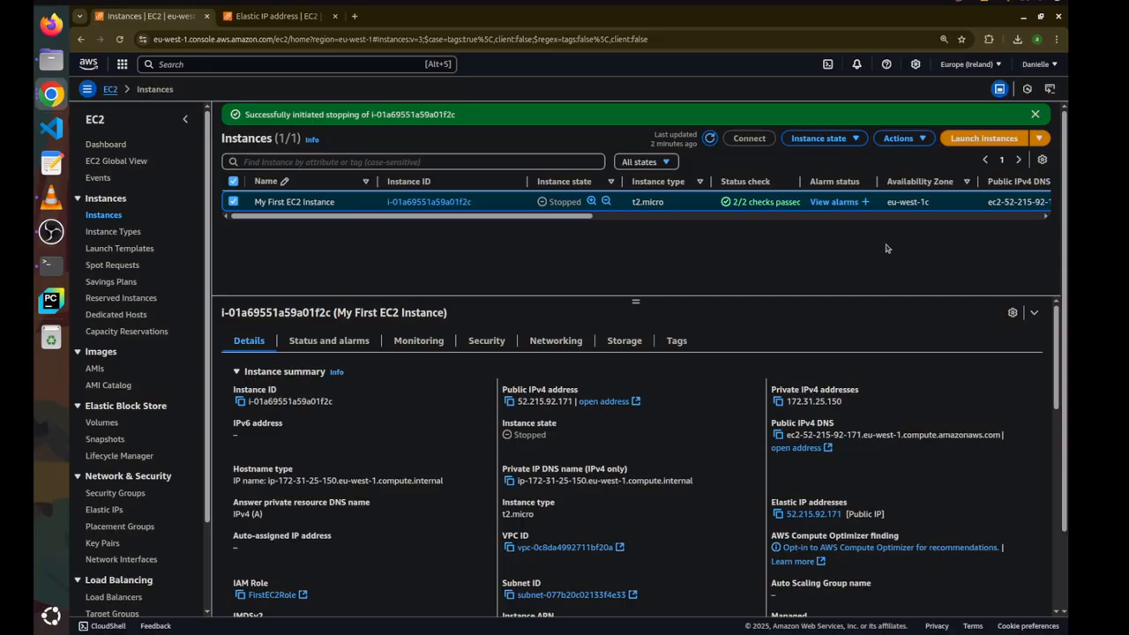
# Start My First EC2 Instance again and dismiss the notification
pyautogui.click(825, 139)
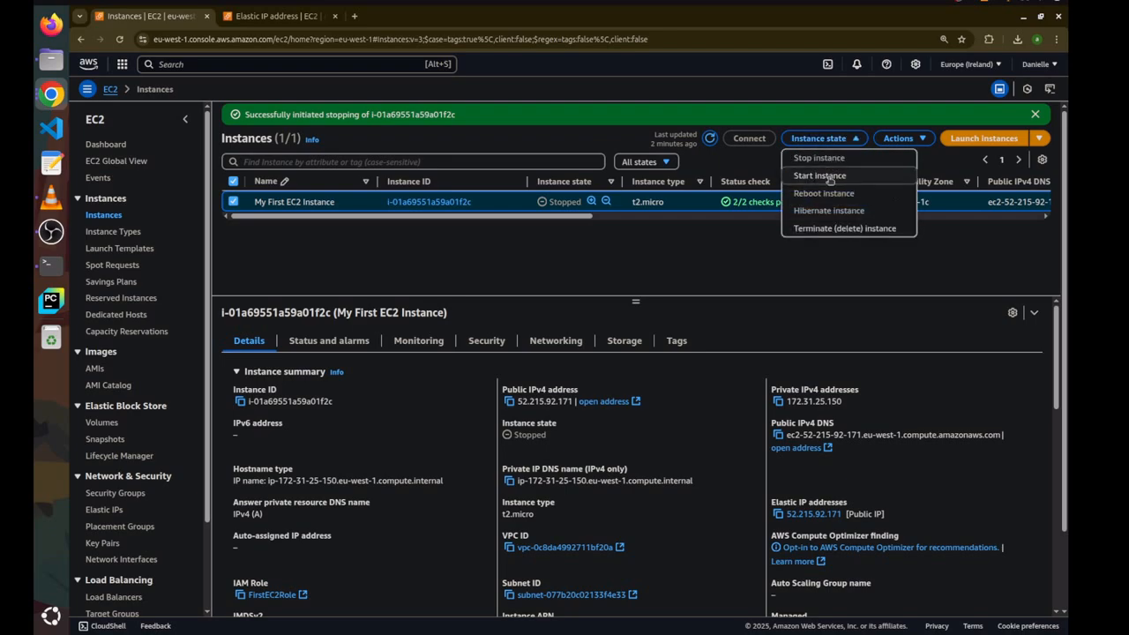
pyautogui.click(828, 176)
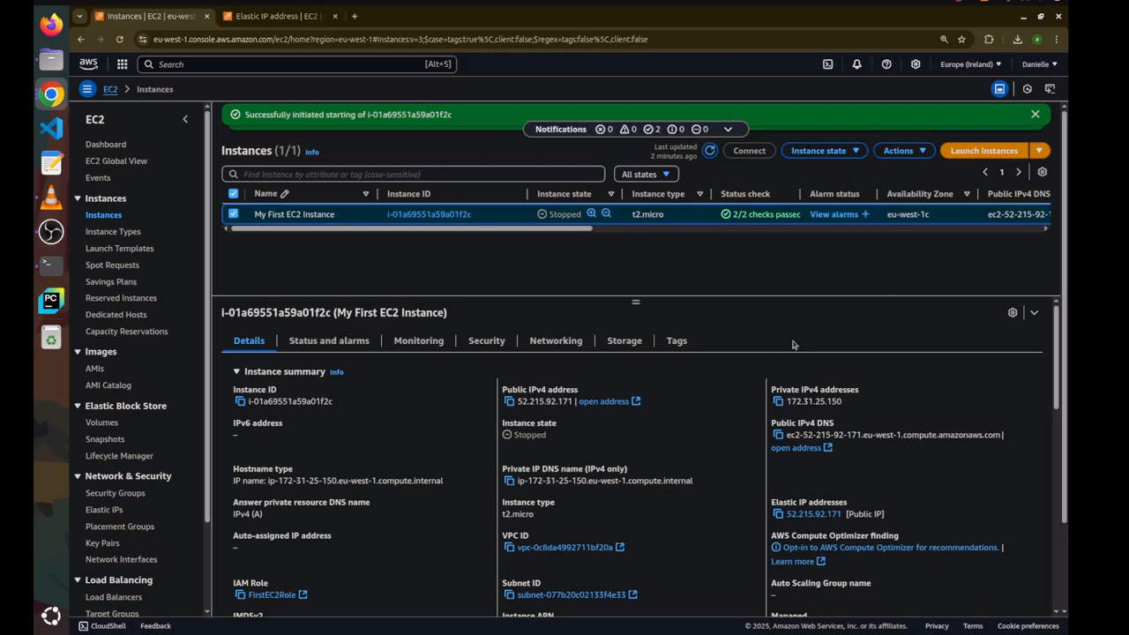
pyautogui.click(1035, 114)
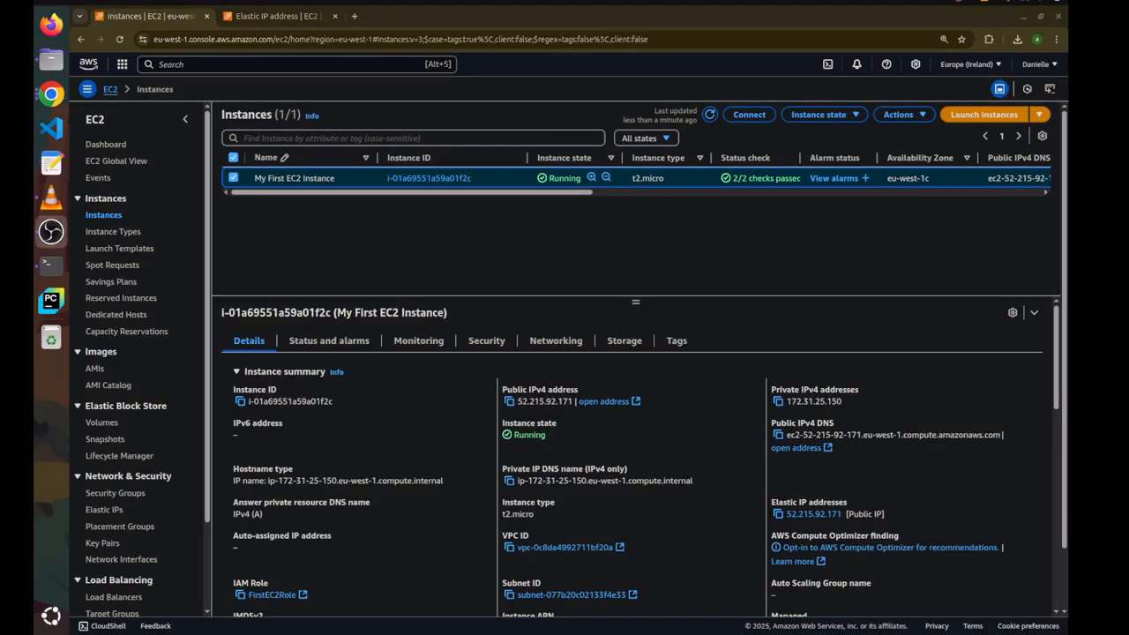
# Reconnect to the restarted instance from the terminal by rerunning the previous ssh command, and end the session with logout
pyautogui.click(743, 299)
pyautogui.click(50, 263)
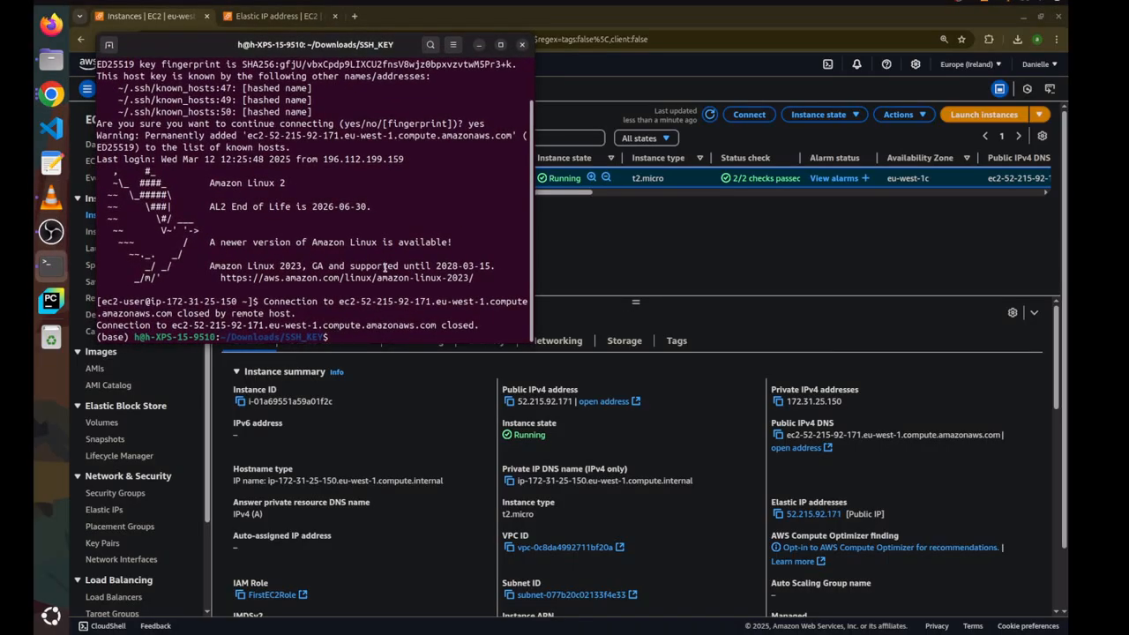
pyautogui.press('Up')
pyautogui.press('Return')
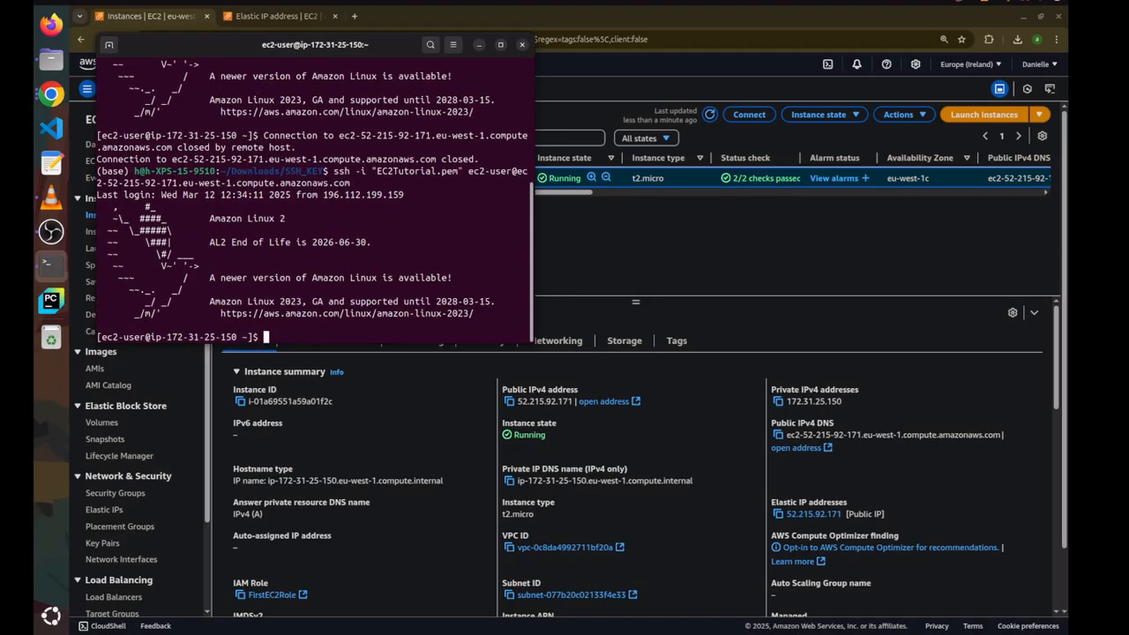
pyautogui.write('logout')
pyautogui.press('Return')
pyautogui.click(629, 225)
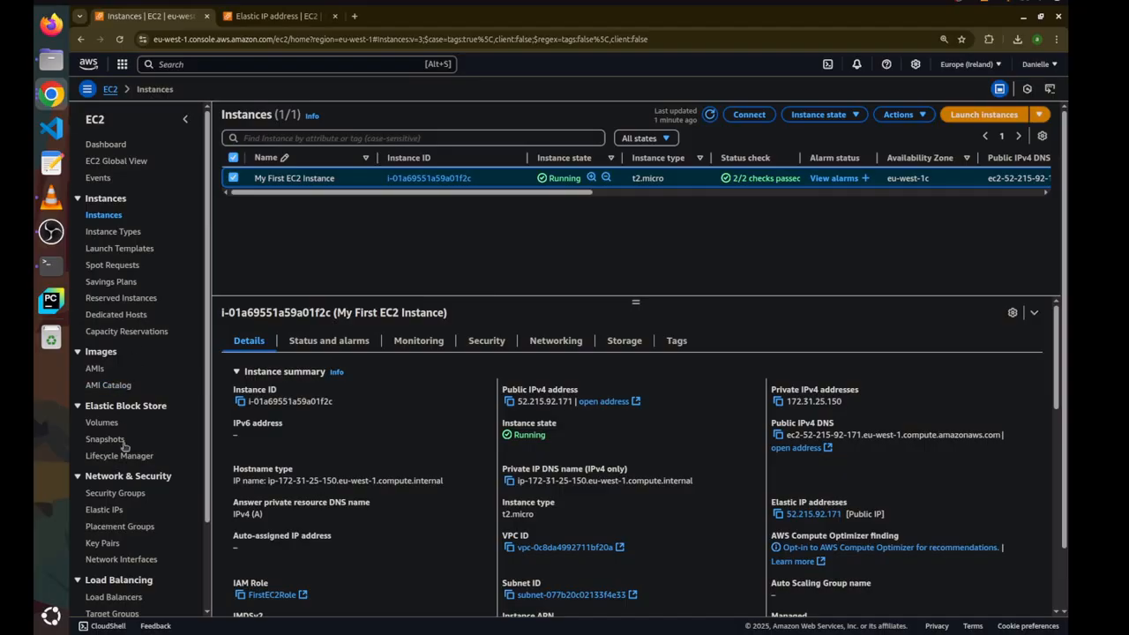
# Disassociate the Elastic IP address 52.215.92.171 from My First EC2 Instance on the Elastic IP addresses page
pyautogui.click(112, 512)
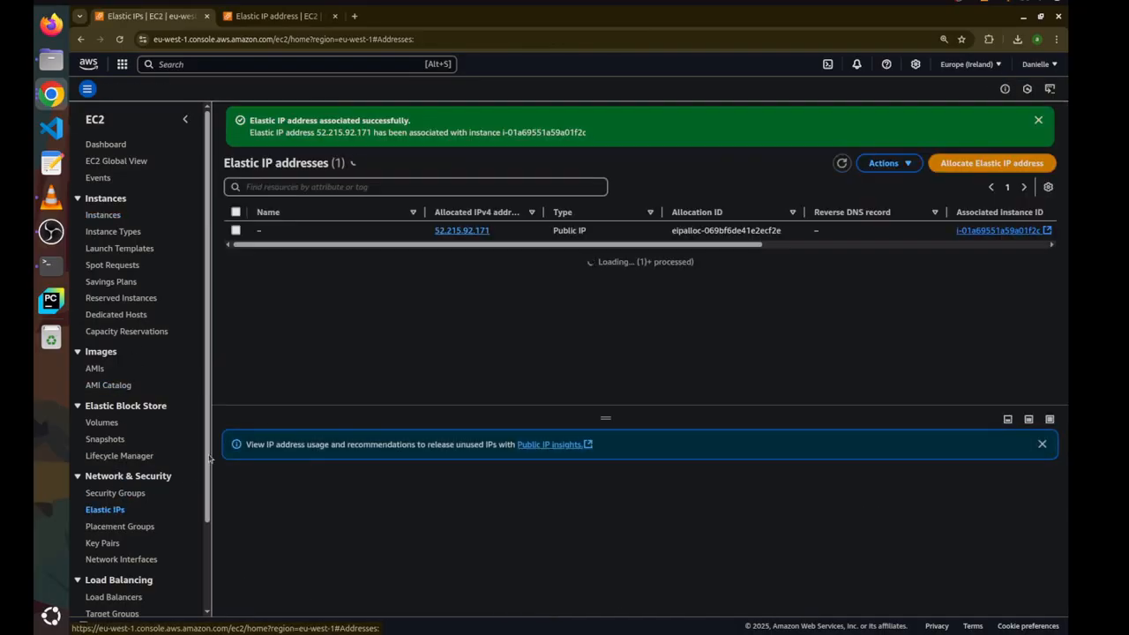
pyautogui.click(236, 231)
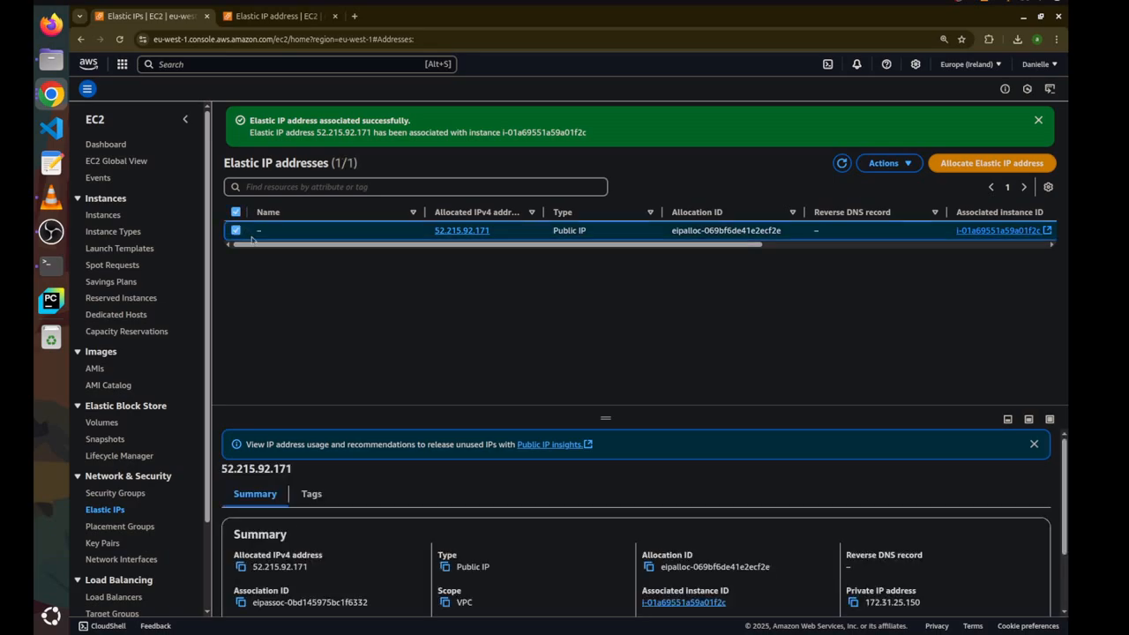
pyautogui.click(884, 163)
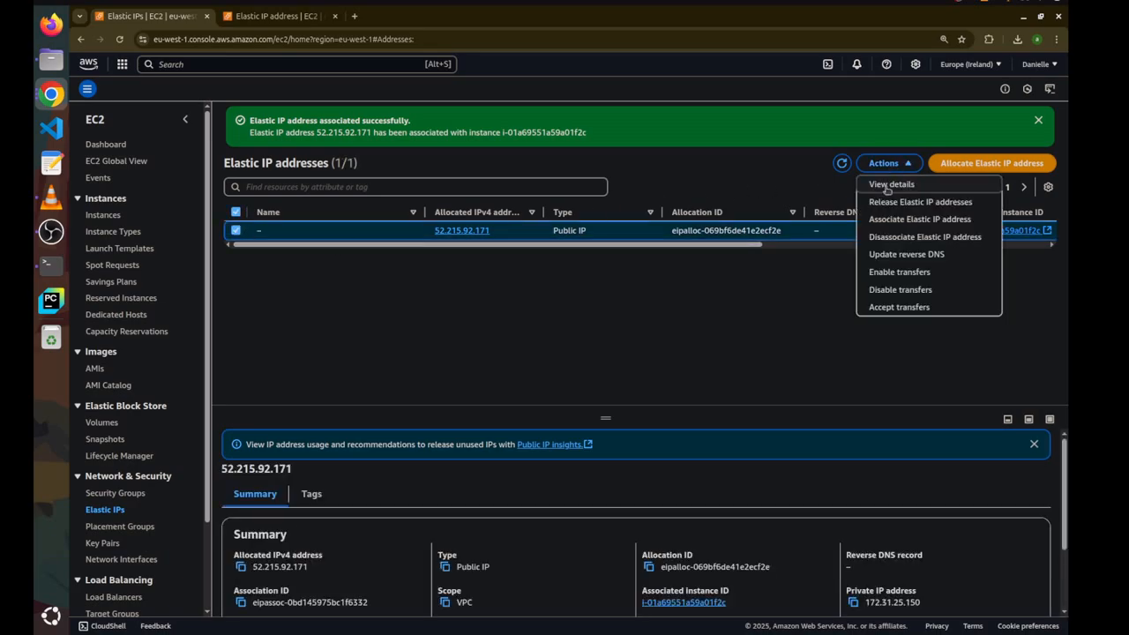
pyautogui.click(894, 237)
pyautogui.click(766, 443)
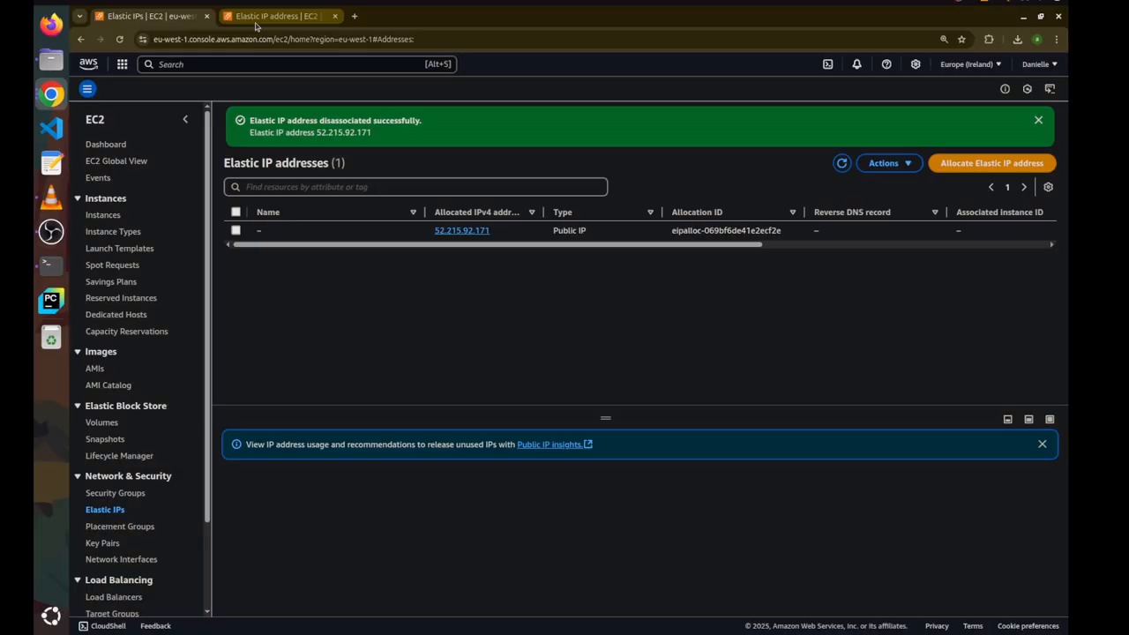
# Refresh the EC2 instances list and check My First EC2 Instance's public IPv4 address after the Elastic IP disassociation
pyautogui.click(103, 216)
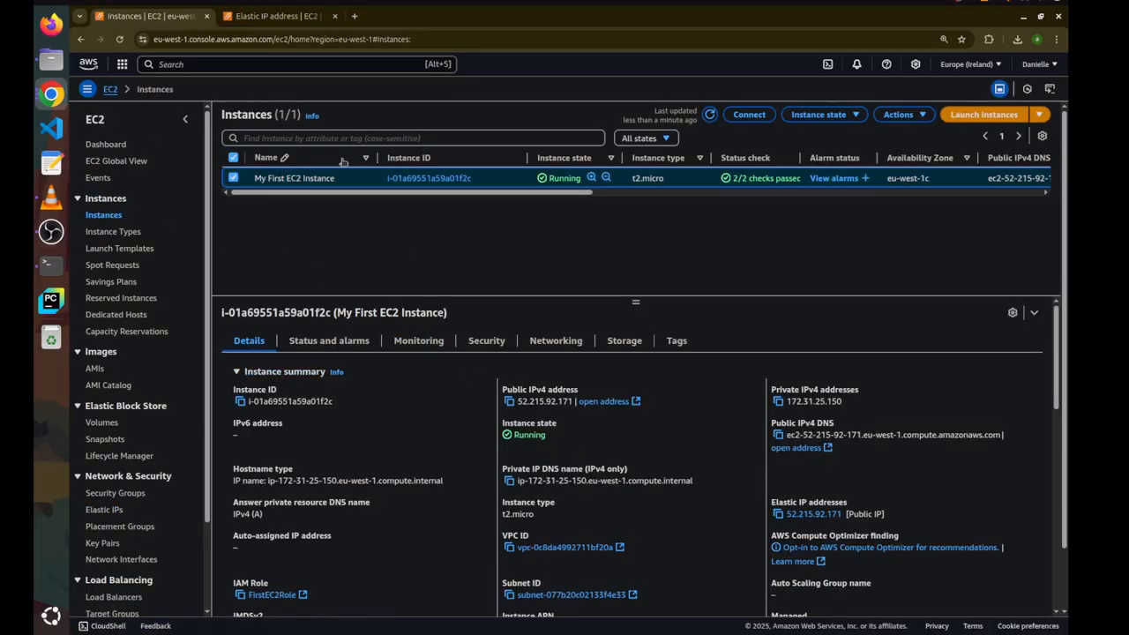
pyautogui.click(710, 116)
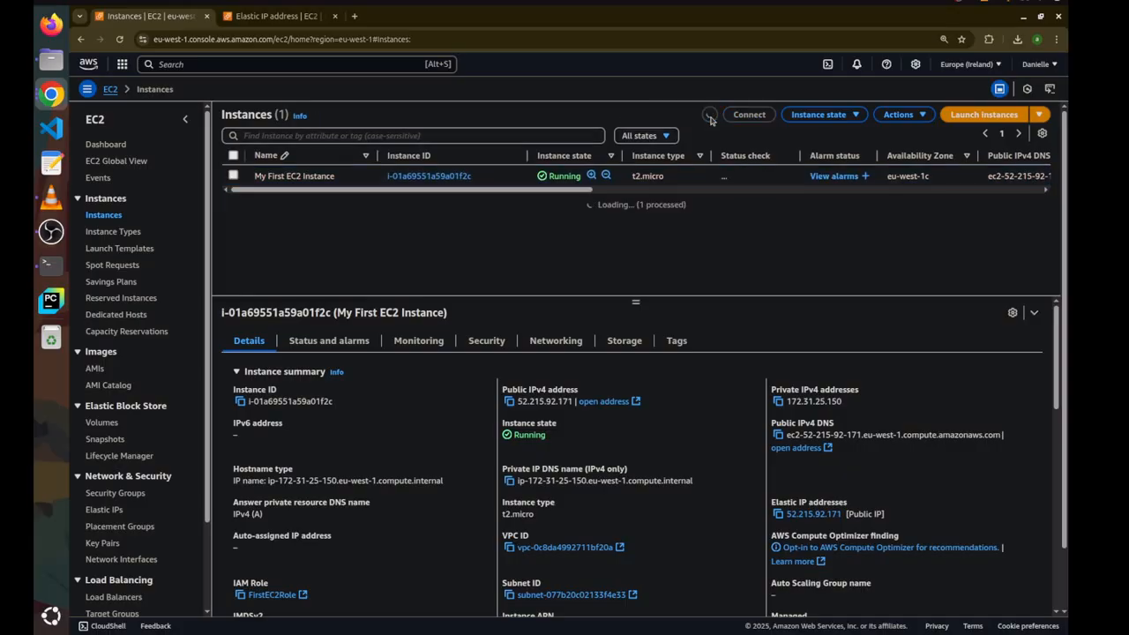
pyautogui.tripleClick(545, 402)
pyautogui.click(579, 428)
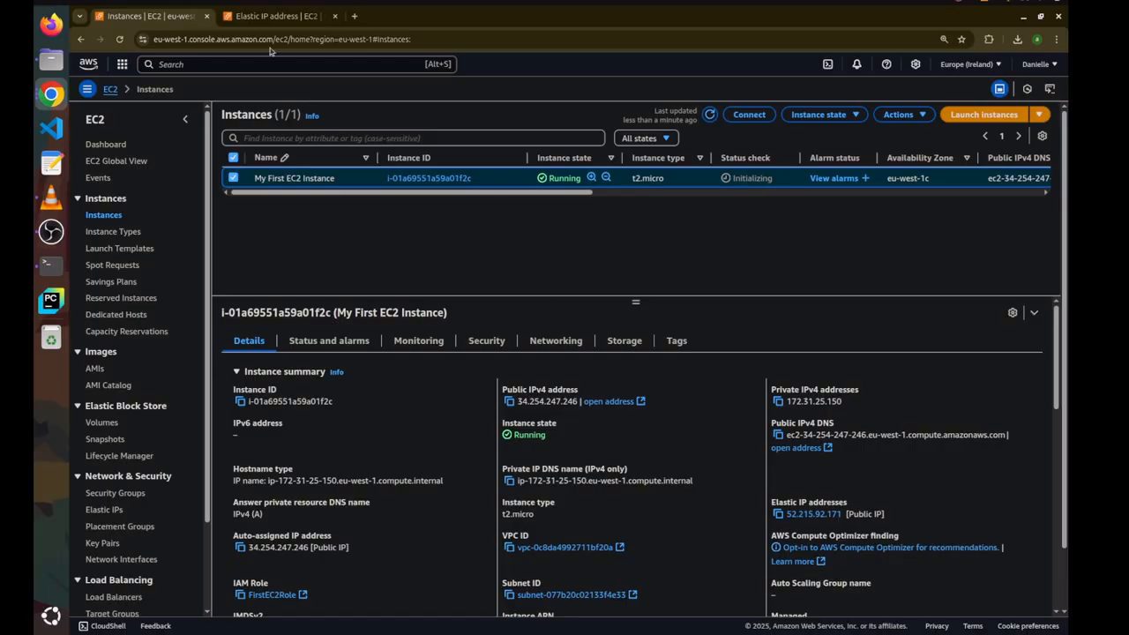
# Terminate My First EC2 Instance from the instances list in the second browser tab, and close that tab
pyautogui.click(270, 16)
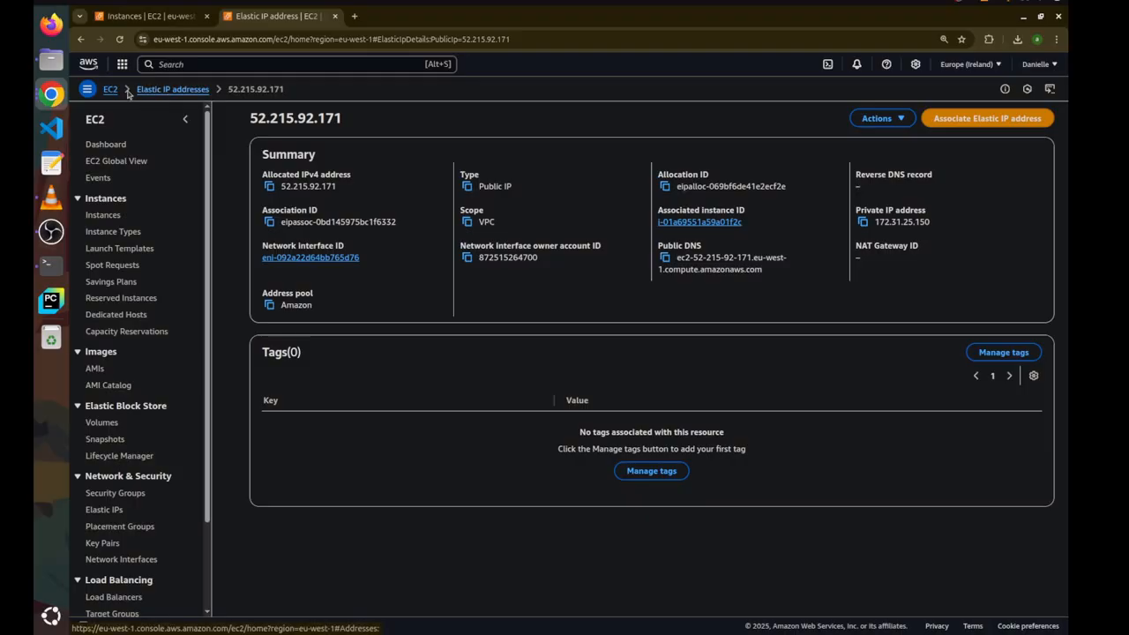
pyautogui.click(113, 215)
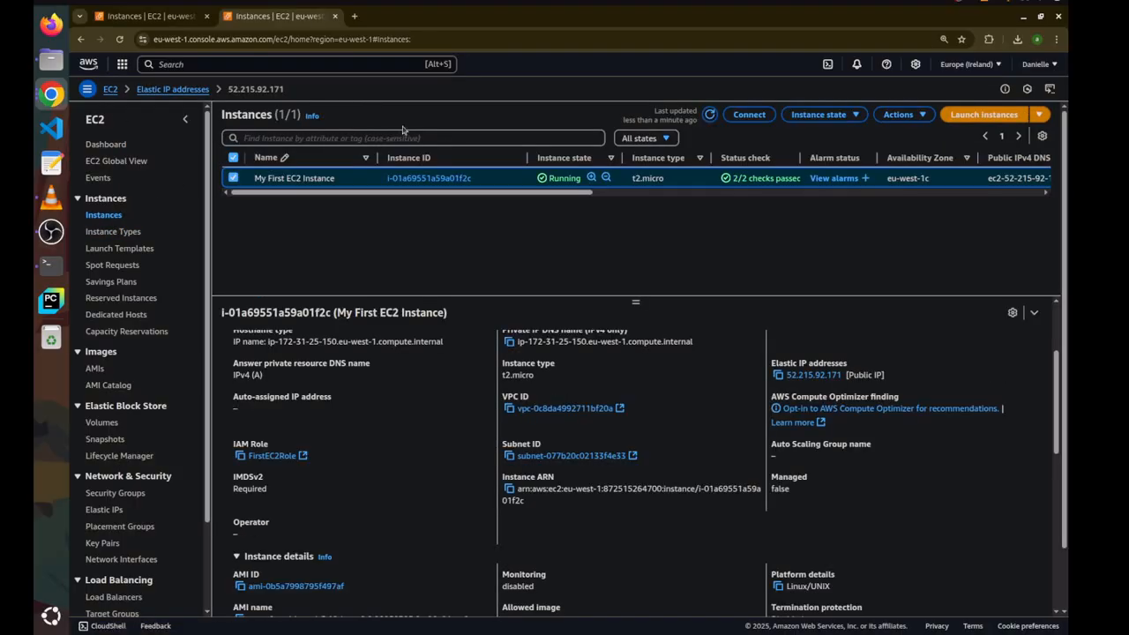
pyautogui.click(843, 116)
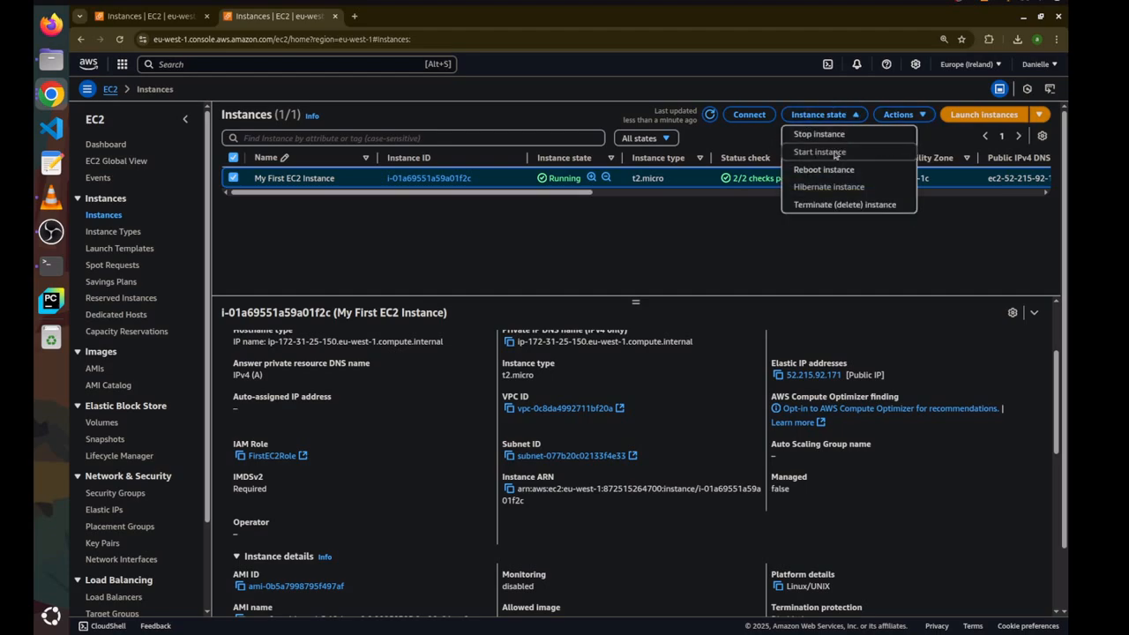
pyautogui.click(836, 206)
pyautogui.click(823, 438)
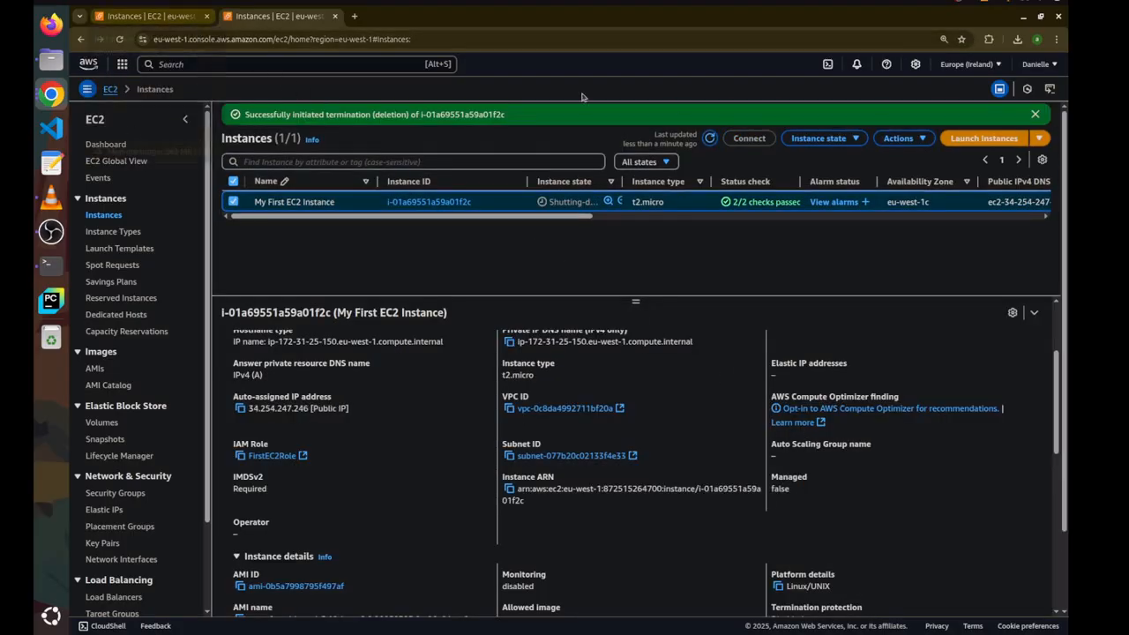
pyautogui.hotkey('ctrl', 'w')
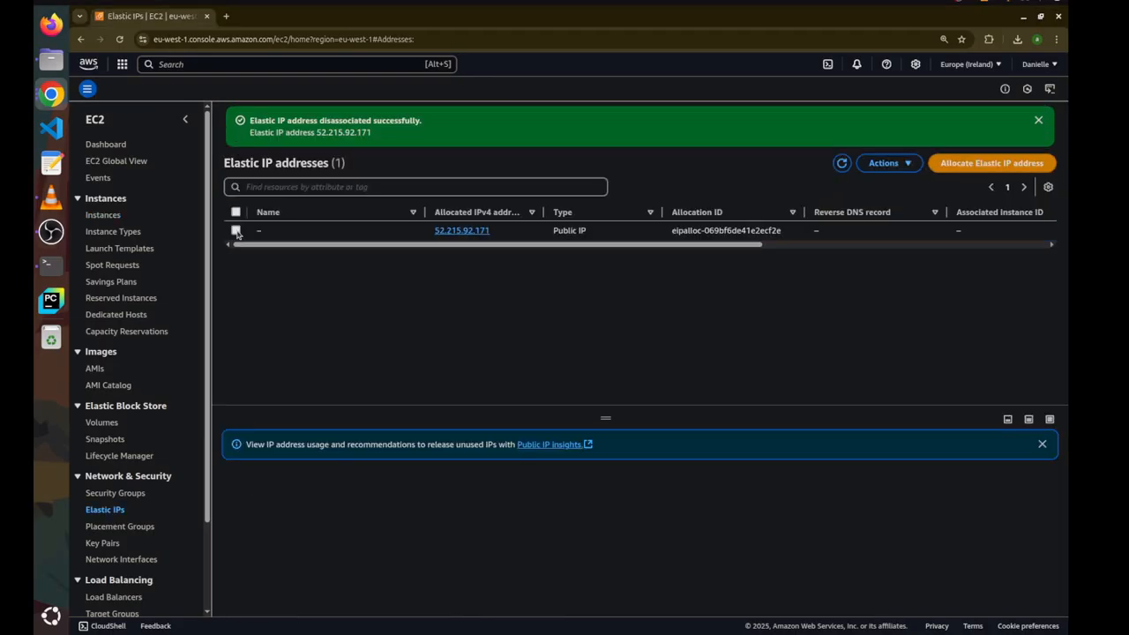
# Release the Elastic IP address 52.215.92.171 from the account on the Elastic IP addresses page
pyautogui.click(237, 232)
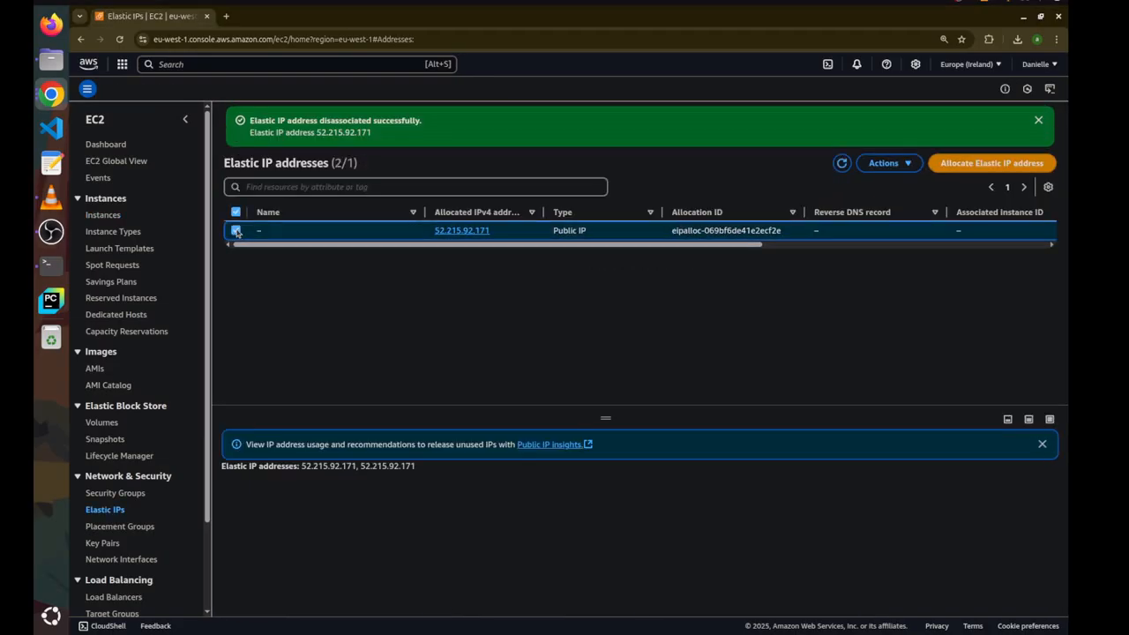
pyautogui.click(895, 164)
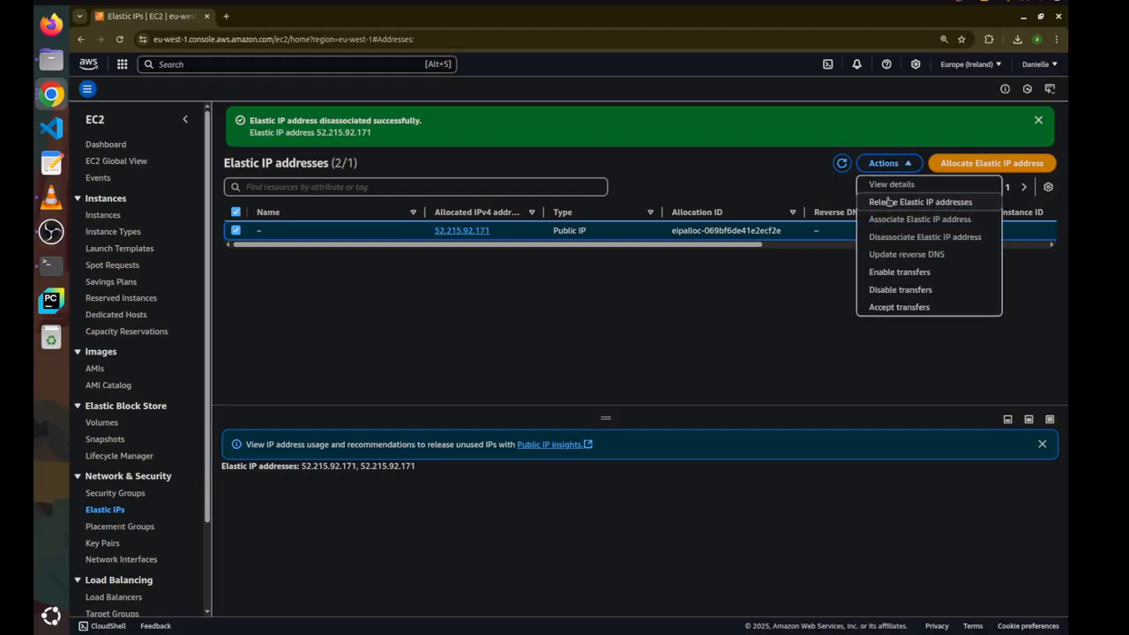
pyautogui.click(888, 203)
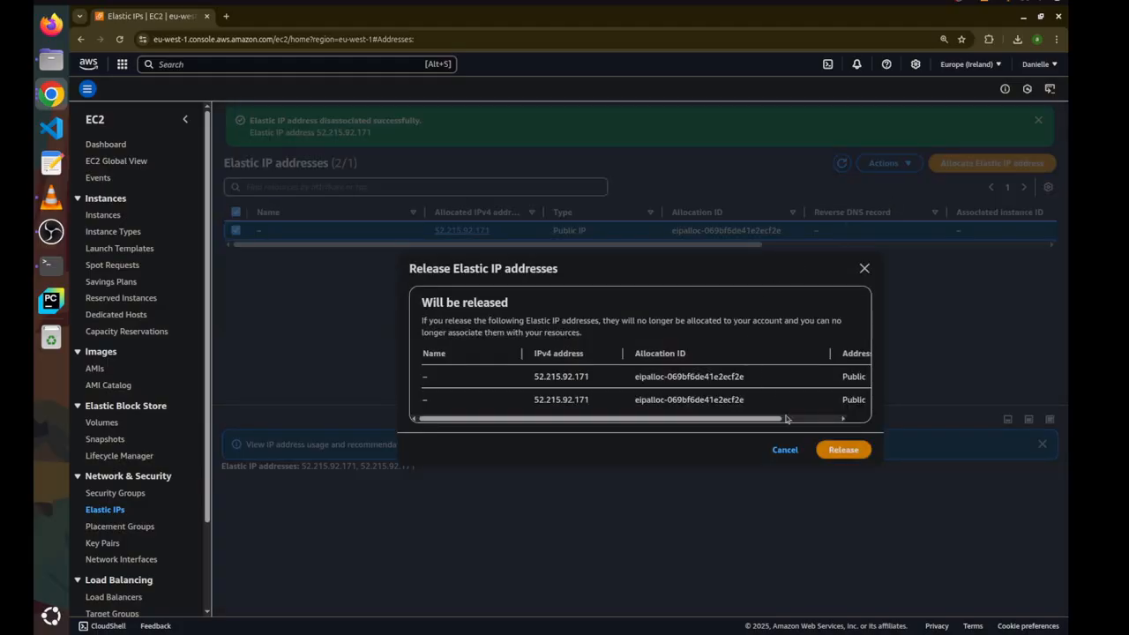
pyautogui.click(830, 452)
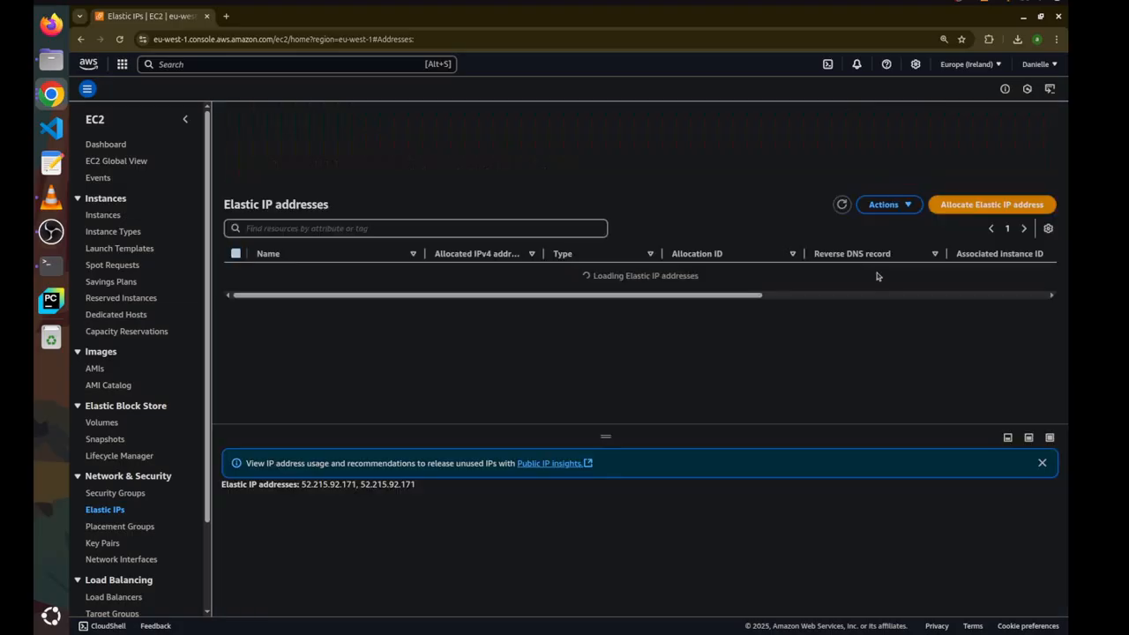